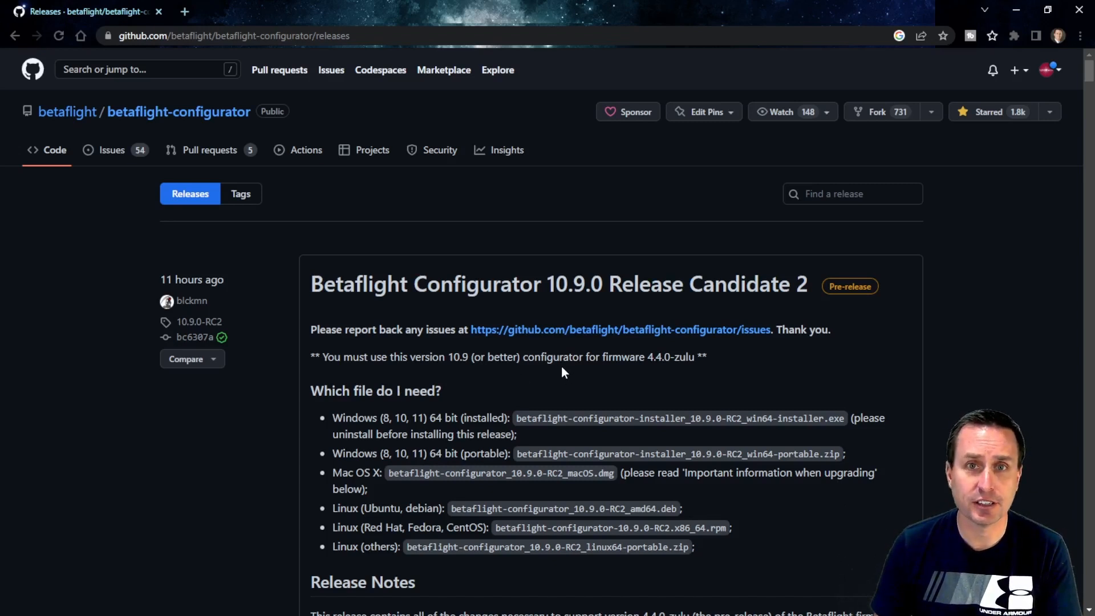
Step: Read the Betaflight Configurator 10.9.0 Release Candidate 2 release notes and expand the release's list of downloadable assets
{"action": "scroll", "coordinate": [561, 366], "scroll_direction": "down", "scroll_amount": 2}
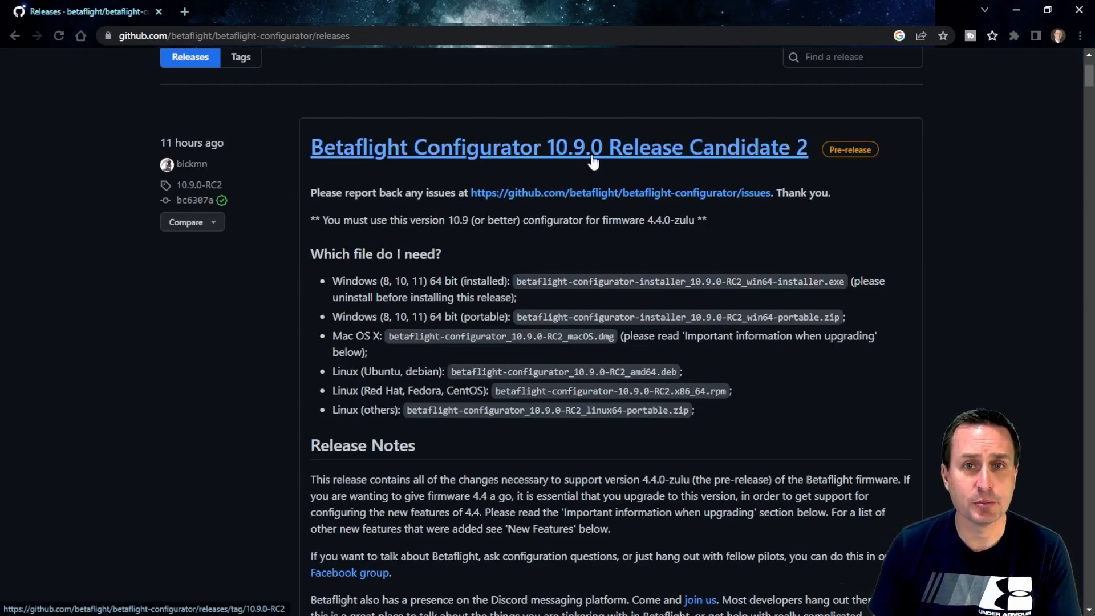
{"action": "scroll", "coordinate": [583, 251], "scroll_direction": "down", "scroll_amount": 6}
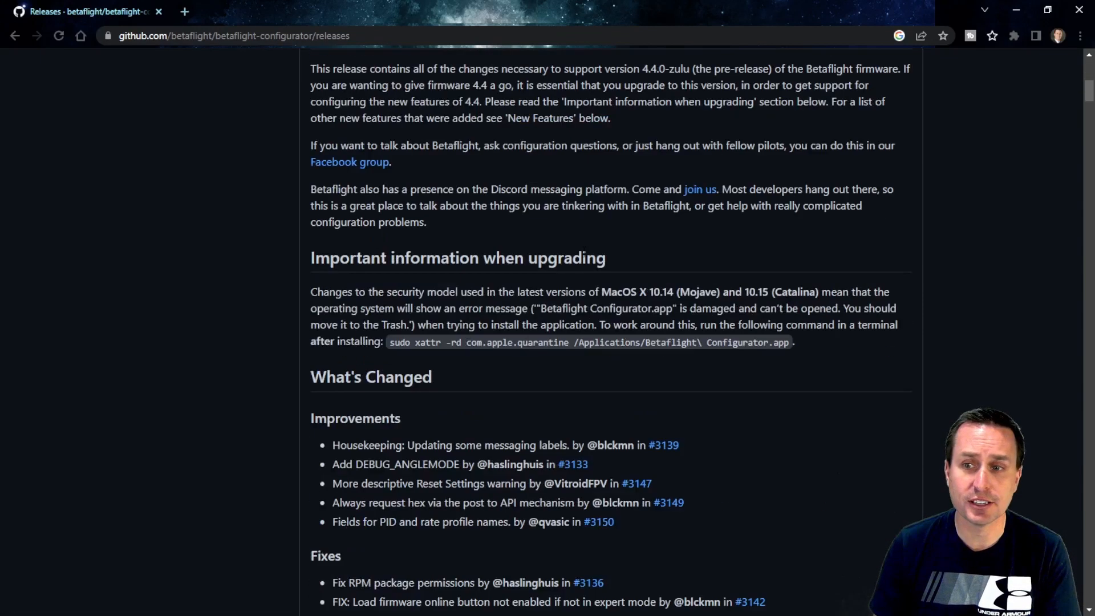
{"action": "scroll", "coordinate": [583, 256], "scroll_direction": "down", "scroll_amount": 5}
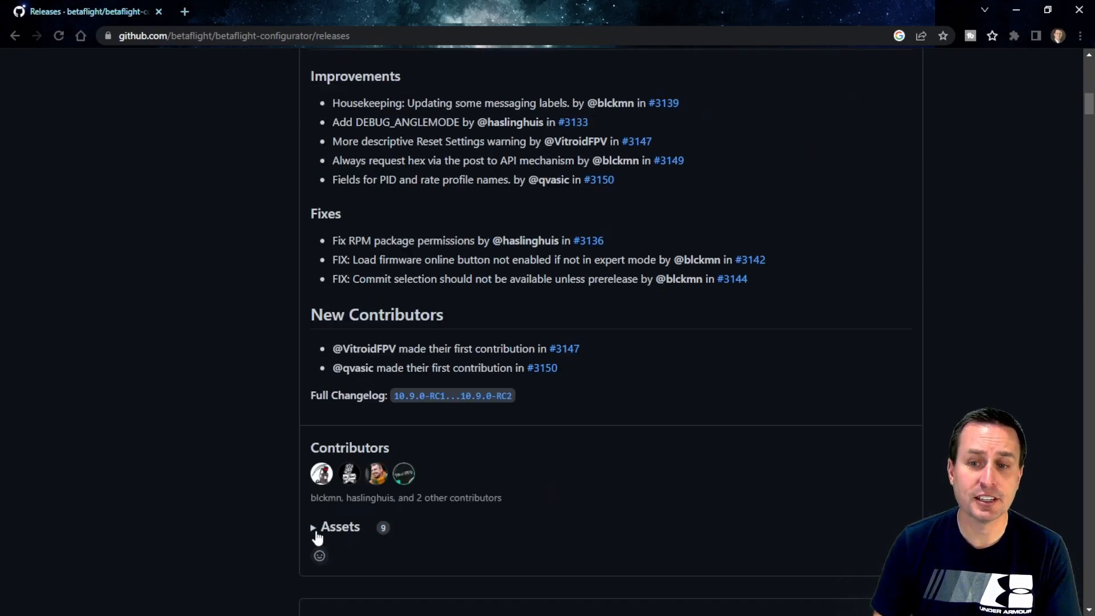
{"action": "left_click", "coordinate": [315, 530]}
{"action": "scroll", "coordinate": [419, 378], "scroll_direction": "down", "scroll_amount": 3}
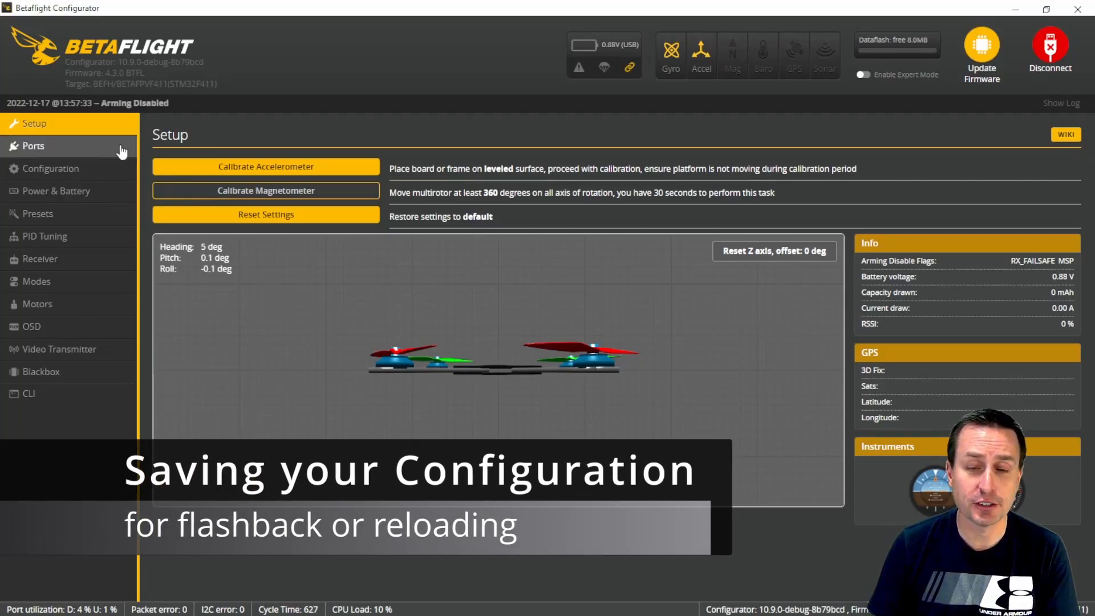
Step: Switch to Betaflight Configurator and save a backup of the connected board's current configuration from the presets page
{"action": "left_click", "coordinate": [38, 221]}
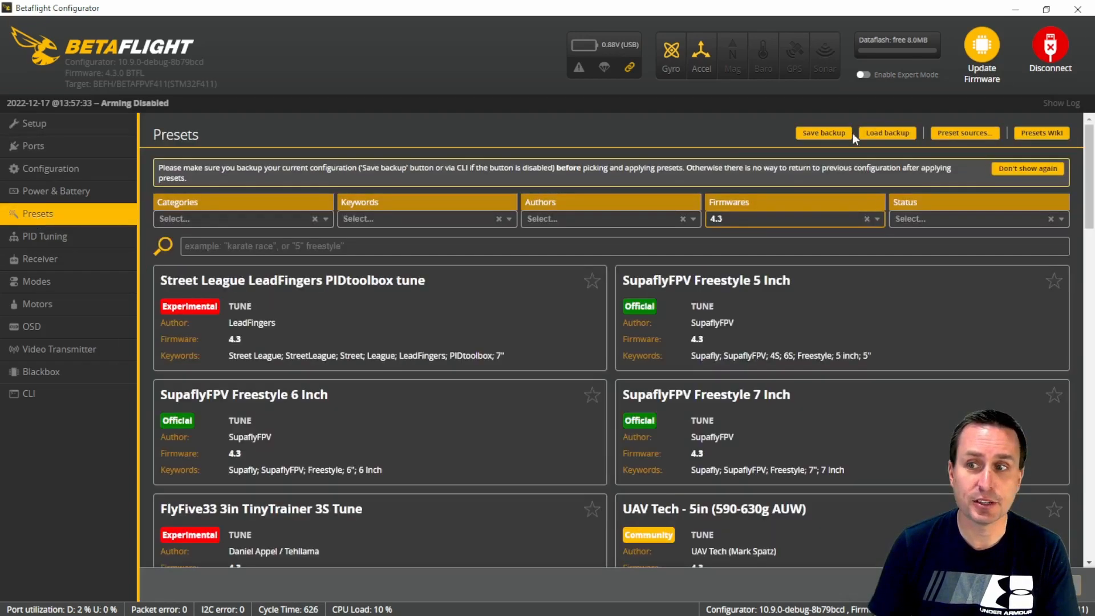
{"action": "left_click", "coordinate": [830, 135]}
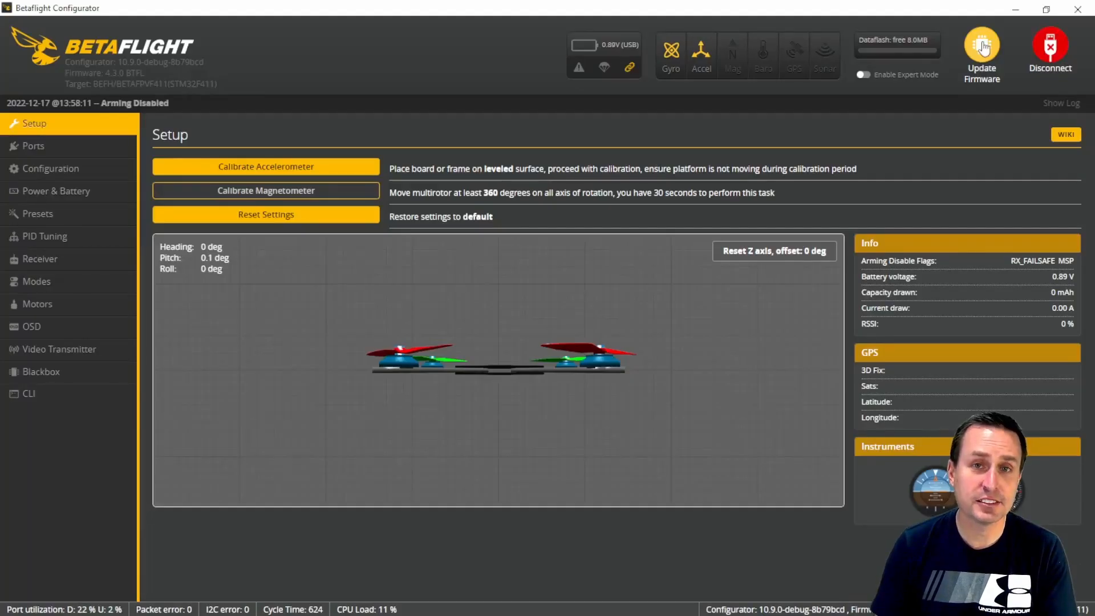
Step: Open the firmware flasher and auto-detect the connected board's target
{"action": "left_click", "coordinate": [982, 48]}
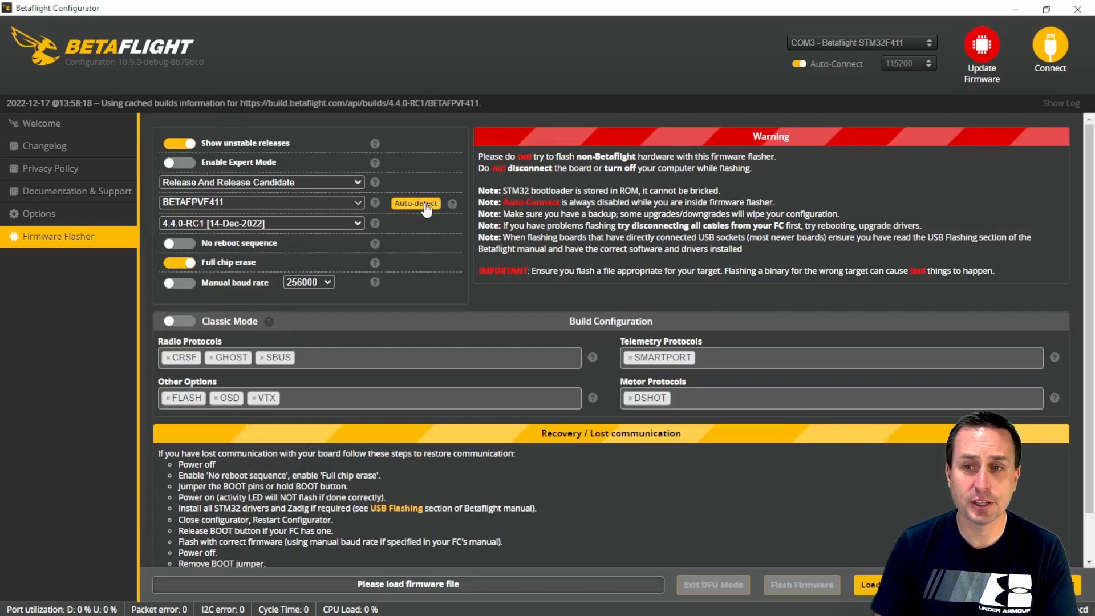
{"action": "left_click", "coordinate": [428, 204]}
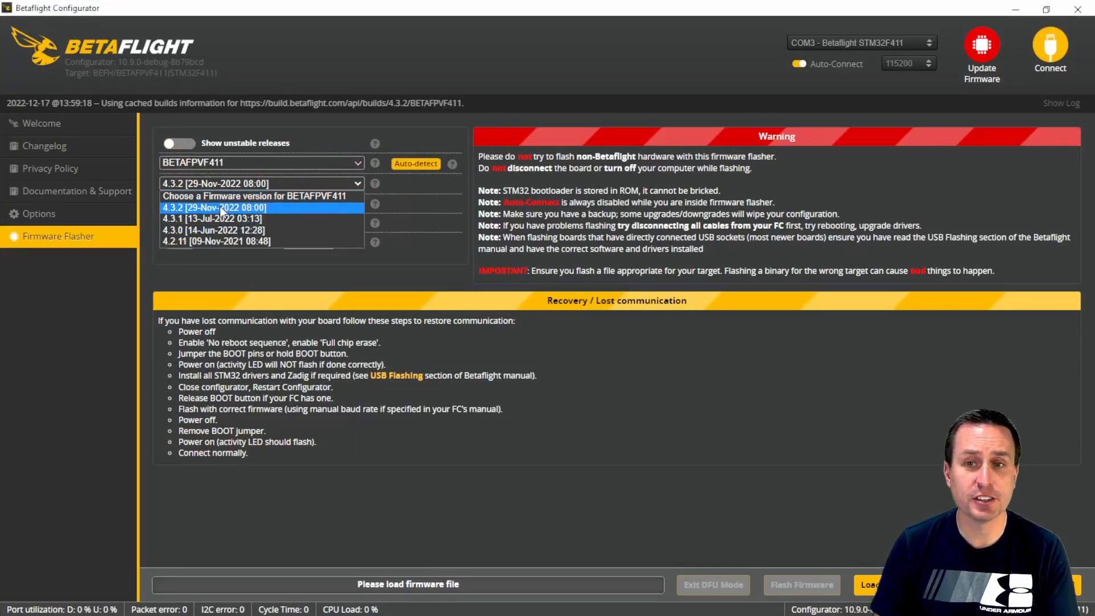
Step: Enable unstable releases and choose Release And Release Candidate builds, with 4.4.0-RC1 as the firmware version
{"action": "left_click", "coordinate": [190, 150]}
{"action": "left_click", "coordinate": [188, 145]}
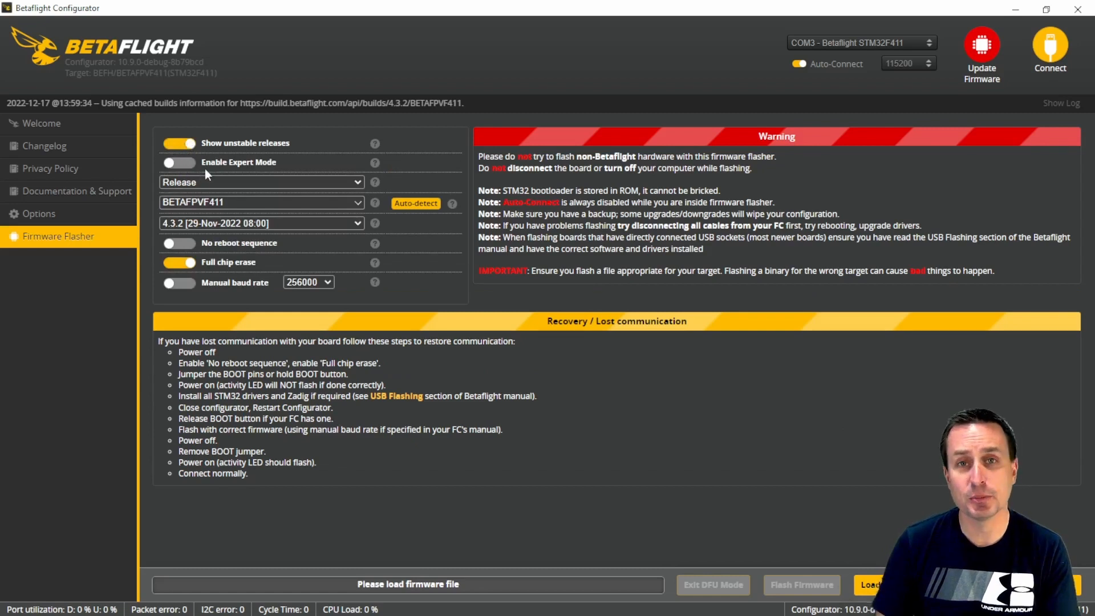
{"action": "left_click", "coordinate": [179, 146]}
{"action": "left_click", "coordinate": [179, 146]}
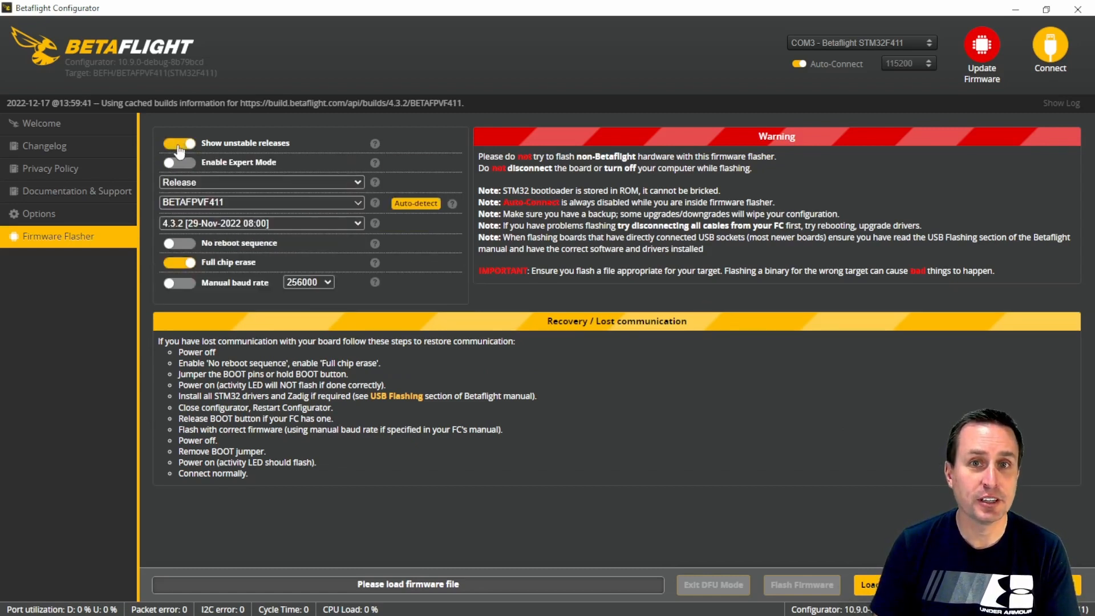
{"action": "left_click", "coordinate": [190, 187]}
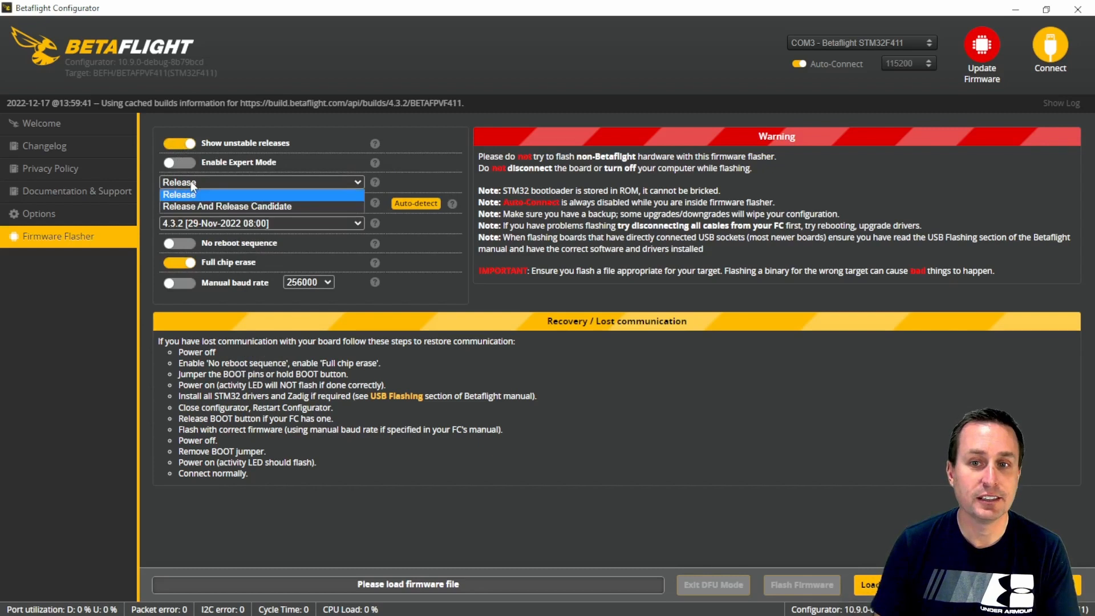
{"action": "left_click", "coordinate": [194, 204]}
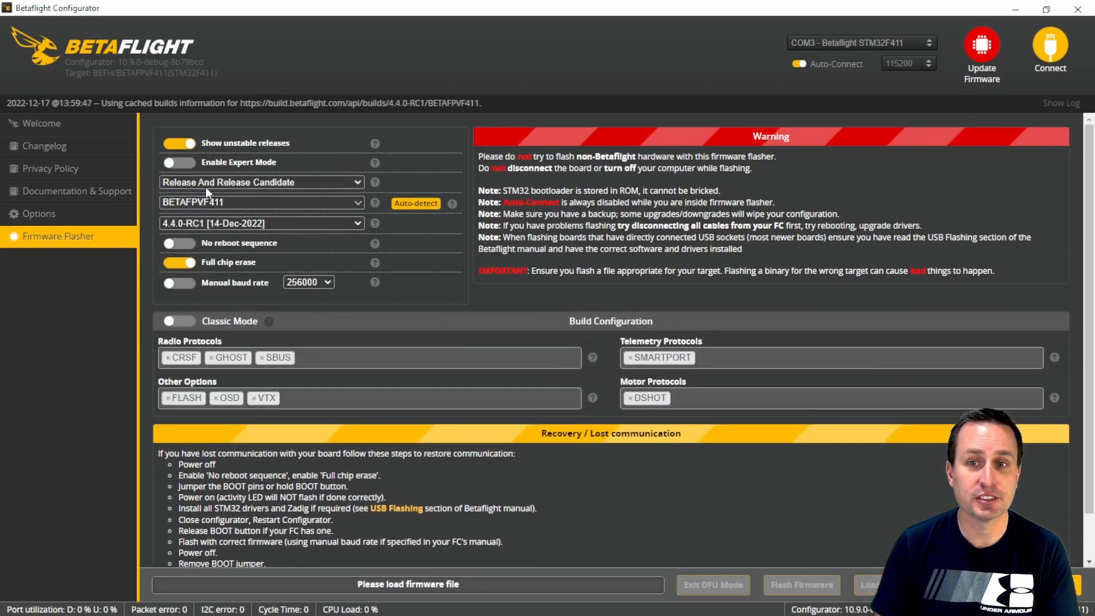
{"action": "left_click", "coordinate": [196, 223]}
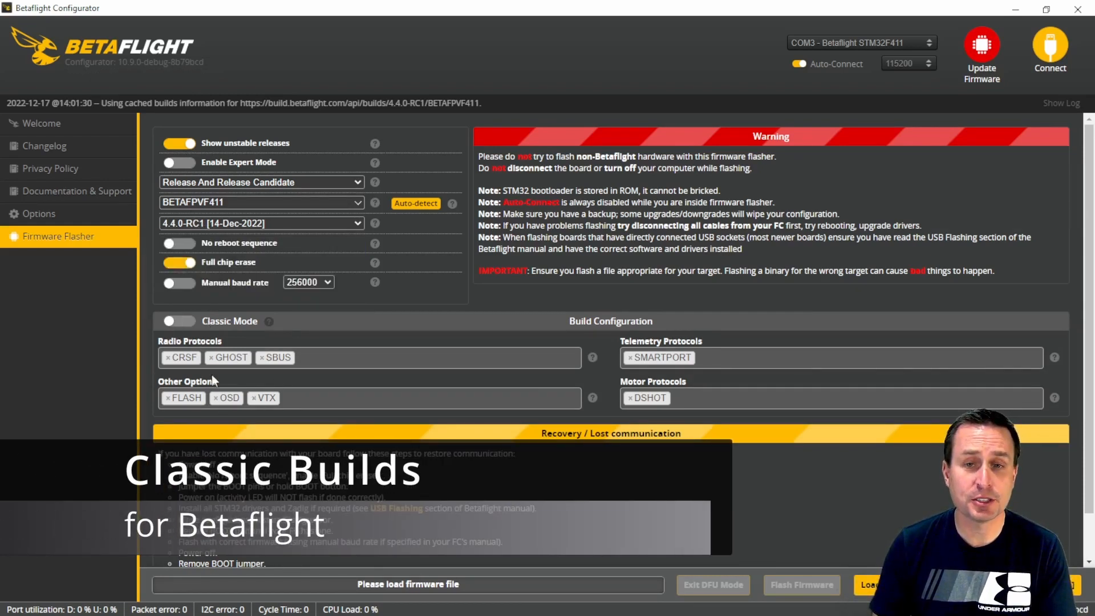
Step: Turn on Classic Mode, load the 4.4.0-RC1 firmware from online and flash it to the board
{"action": "left_click", "coordinate": [180, 321]}
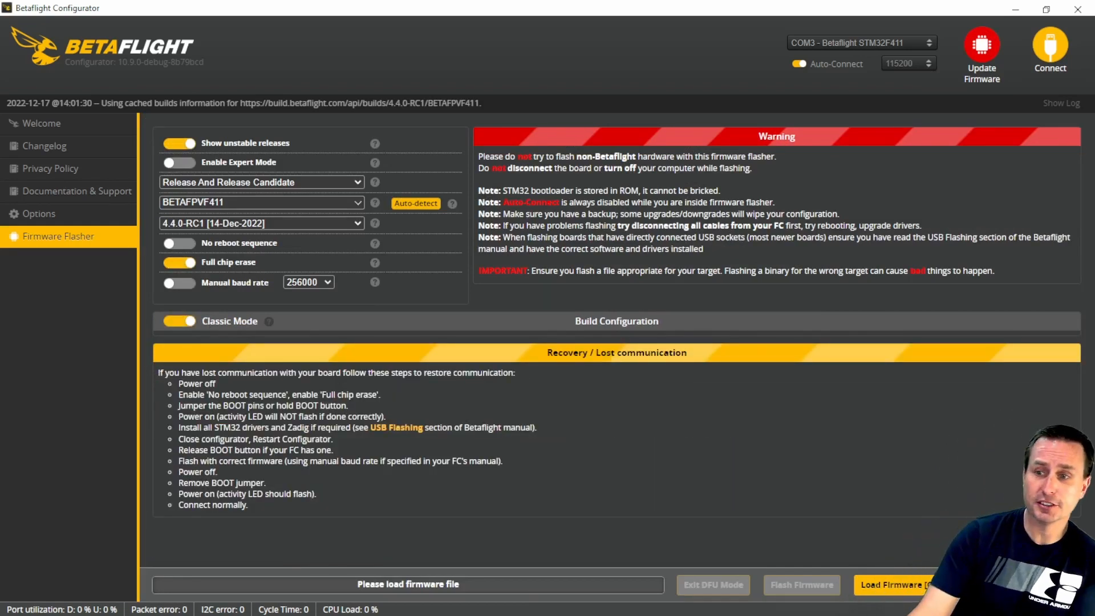
{"action": "left_click", "coordinate": [898, 583]}
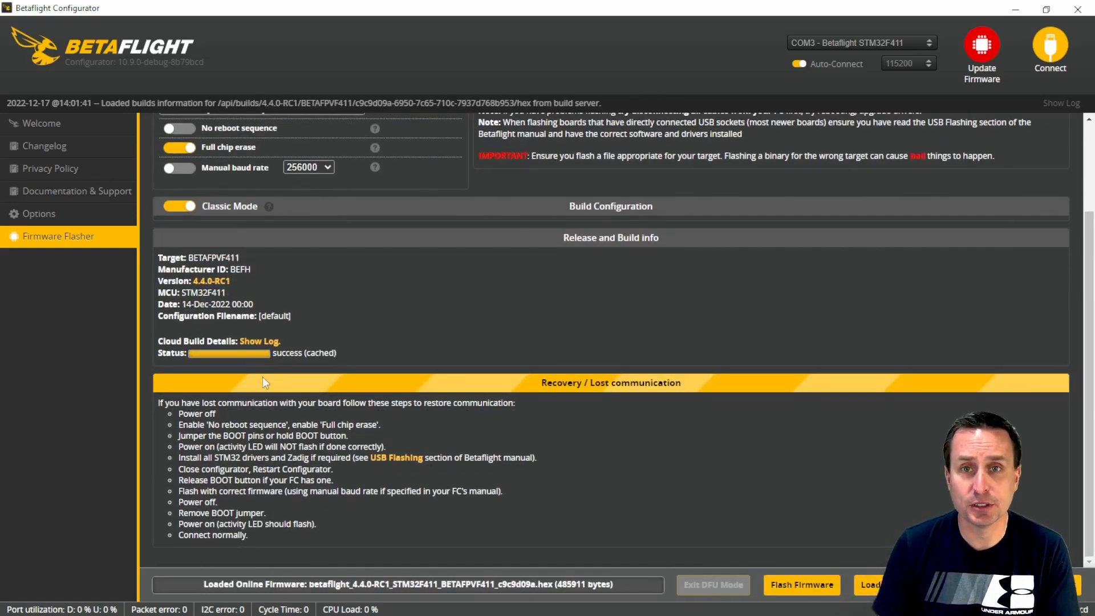
{"action": "left_click", "coordinate": [816, 588]}
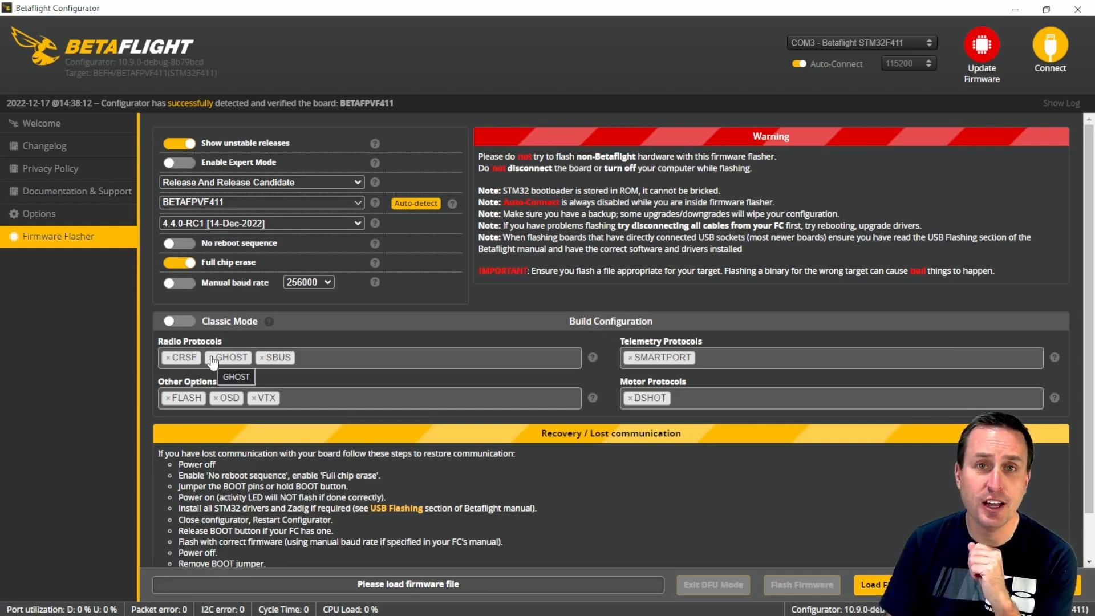
Step: Replace the GHOST, SBUS and CRSF radio protocols with EXPRESSLRS in the build configuration
{"action": "left_click", "coordinate": [211, 358]}
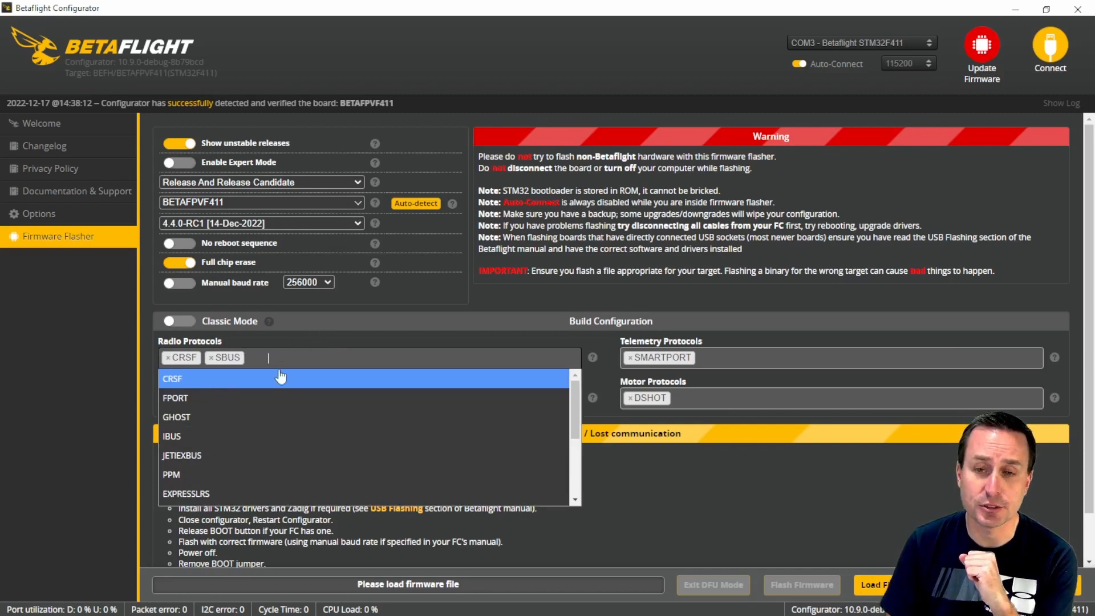
{"action": "left_click", "coordinate": [280, 344]}
{"action": "left_click", "coordinate": [209, 358]}
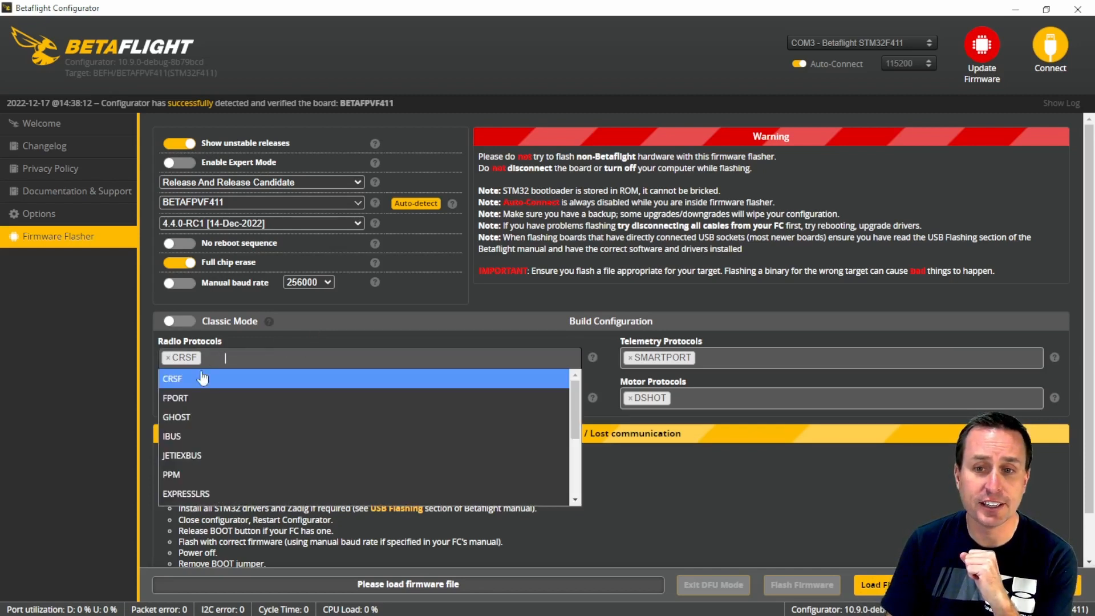
{"action": "left_click", "coordinate": [168, 358]}
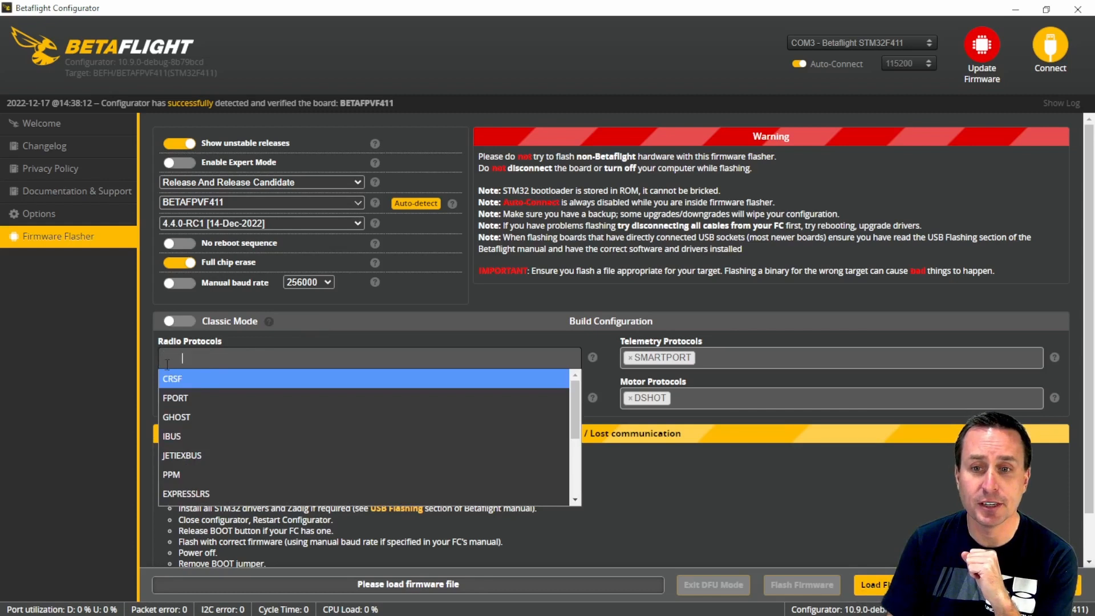
{"action": "left_click", "coordinate": [193, 494]}
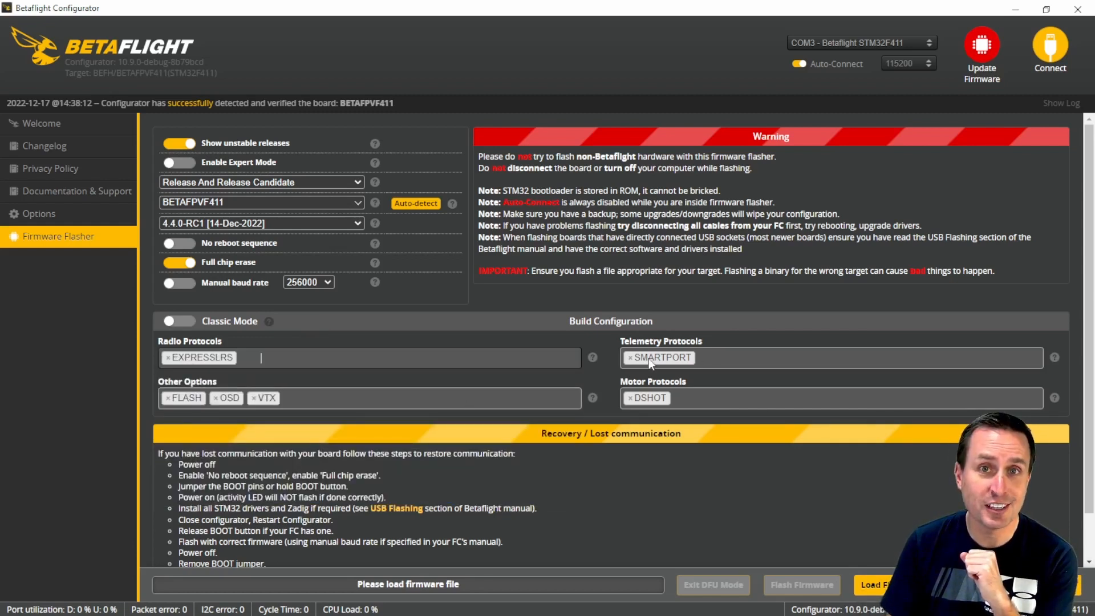
Step: Remove SMARTPORT from the telemetry protocols, leaving that selection empty
{"action": "left_click", "coordinate": [632, 360]}
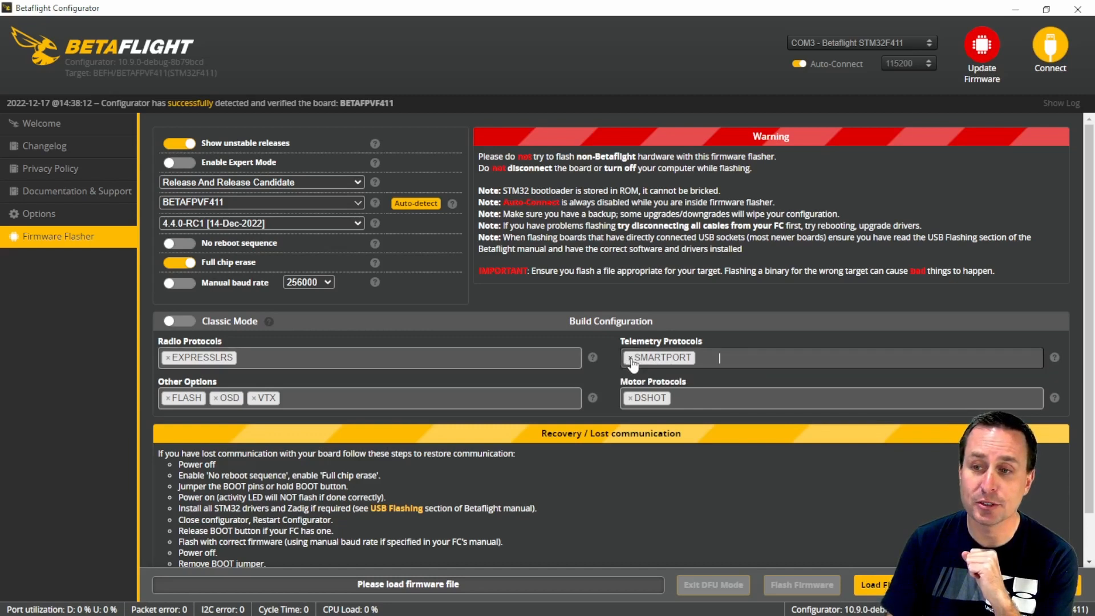
{"action": "left_click", "coordinate": [631, 358]}
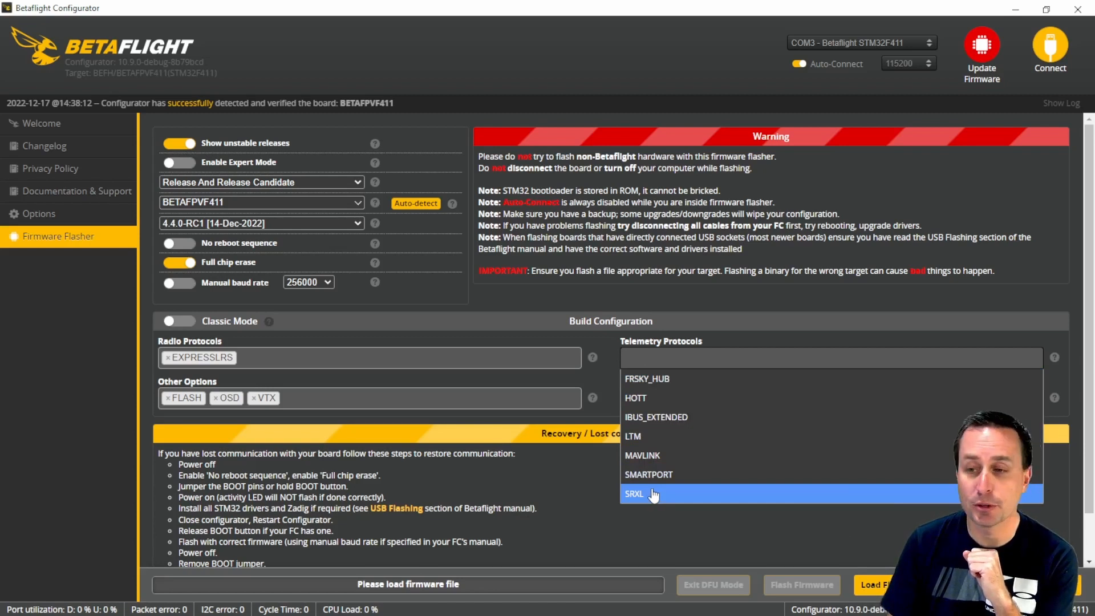
{"action": "left_click", "coordinate": [581, 498]}
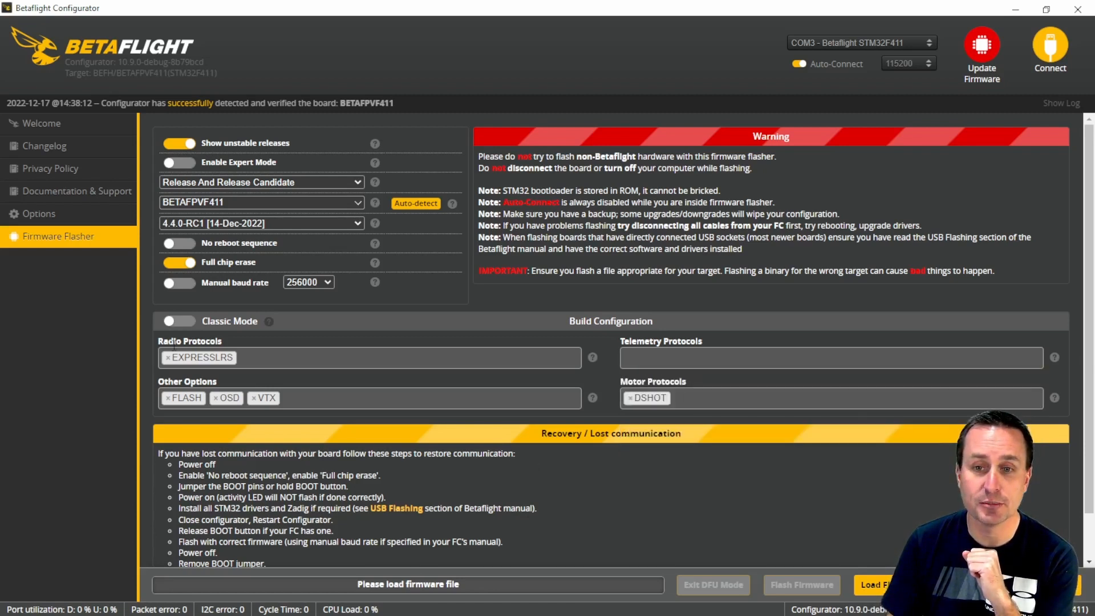
Step: Look through the available radio protocols, keeping EXPRESSLRS as the only selection
{"action": "left_click", "coordinate": [265, 358]}
{"action": "left_click", "coordinate": [285, 359]}
{"action": "left_click", "coordinate": [308, 361]}
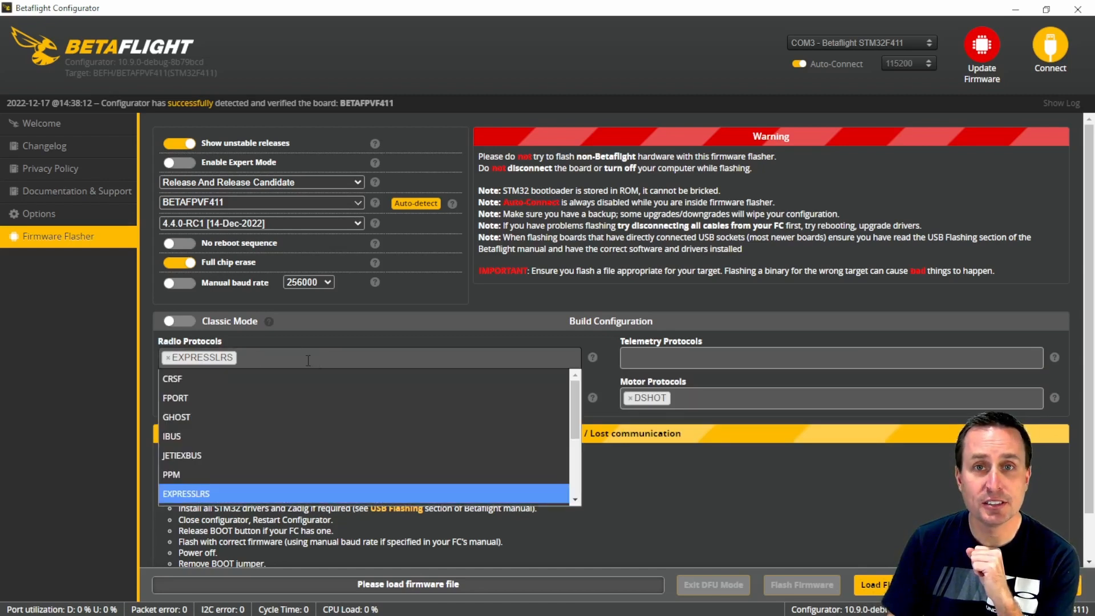
{"action": "mouse_move", "coordinate": [577, 416]}
{"action": "left_mouse_down"}
{"action": "mouse_move", "coordinate": [575, 495]}
{"action": "mouse_move", "coordinate": [569, 406]}
{"action": "left_mouse_up"}
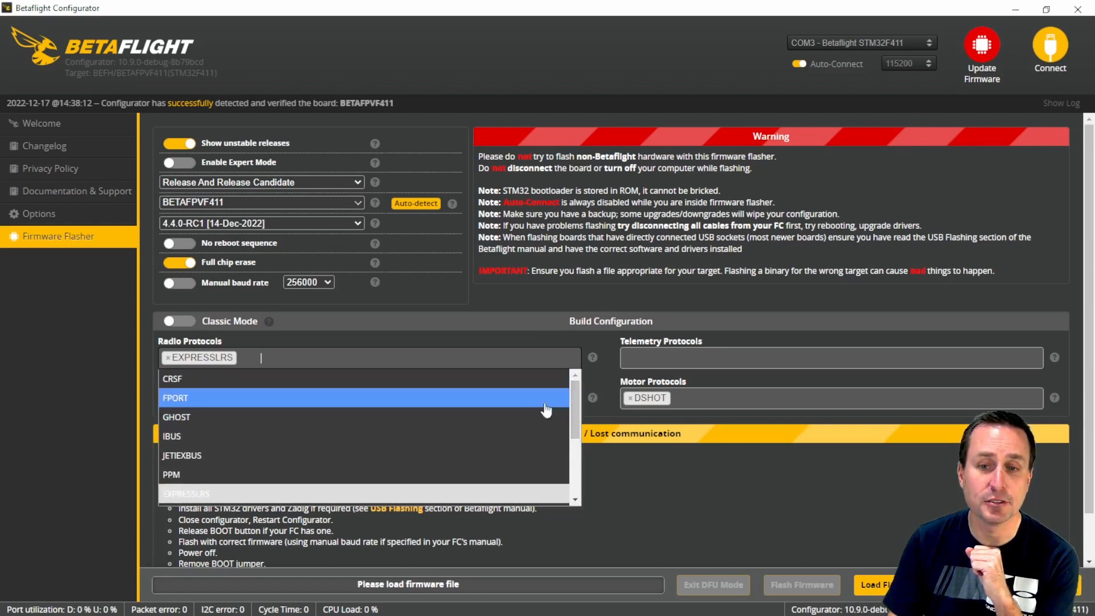
{"action": "left_click", "coordinate": [188, 493]}
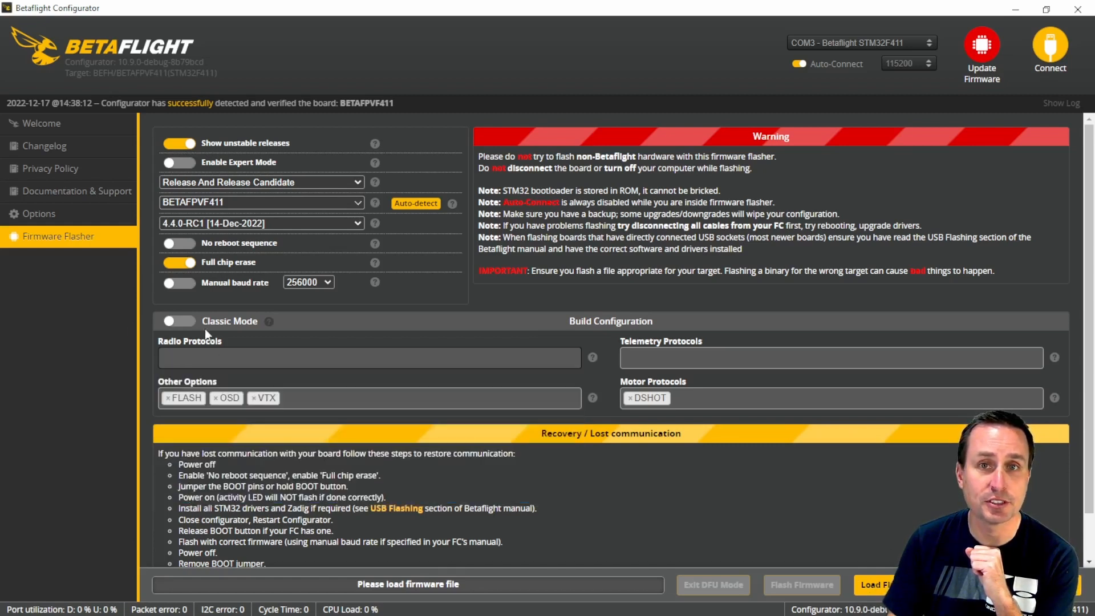
Step: Try BRUSHED as a motor protocol, and restore DSHOT as the only one selected
{"action": "left_click", "coordinate": [703, 399]}
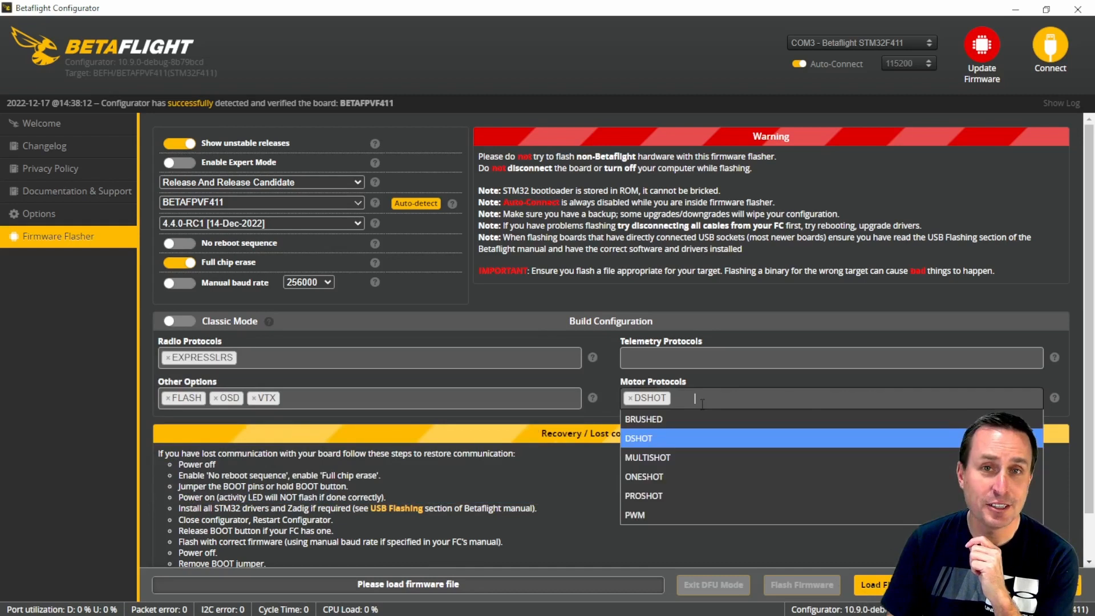
{"action": "left_click", "coordinate": [646, 425]}
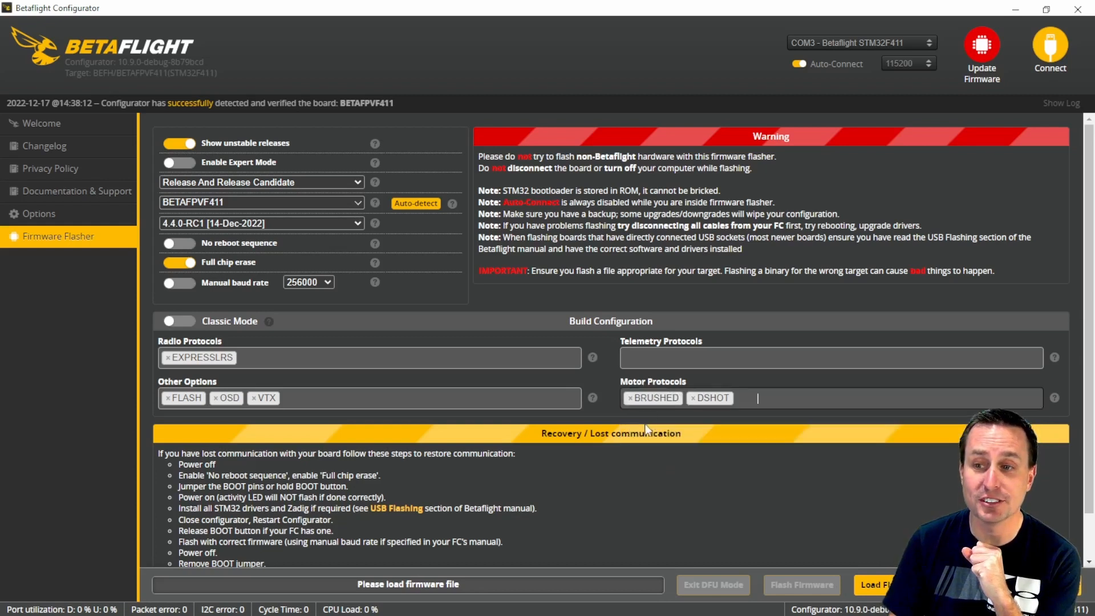
{"action": "left_click", "coordinate": [693, 397]}
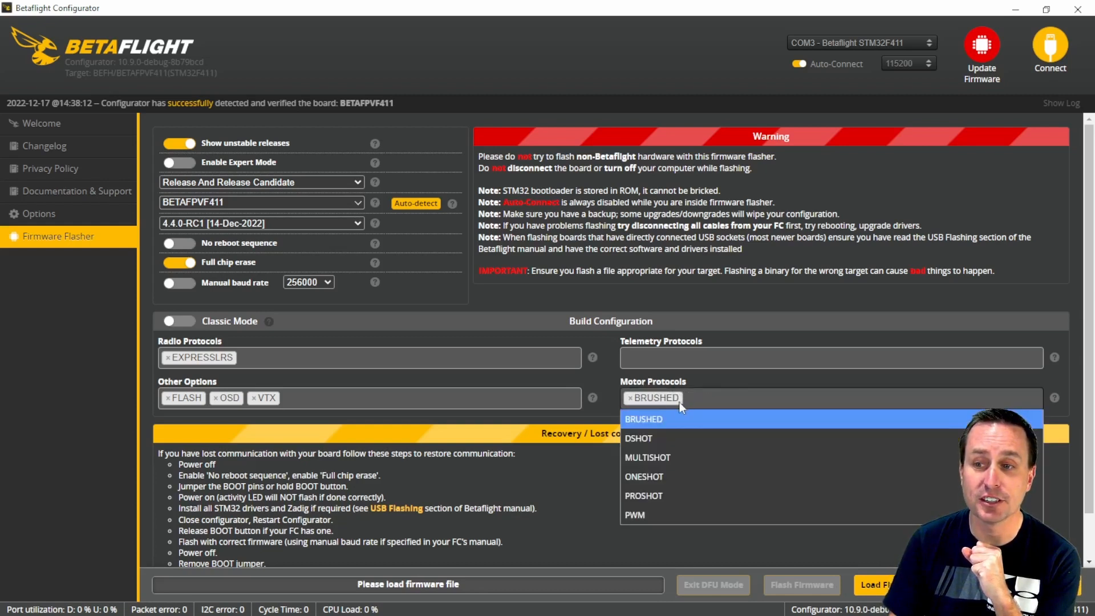
{"action": "left_click", "coordinate": [649, 439]}
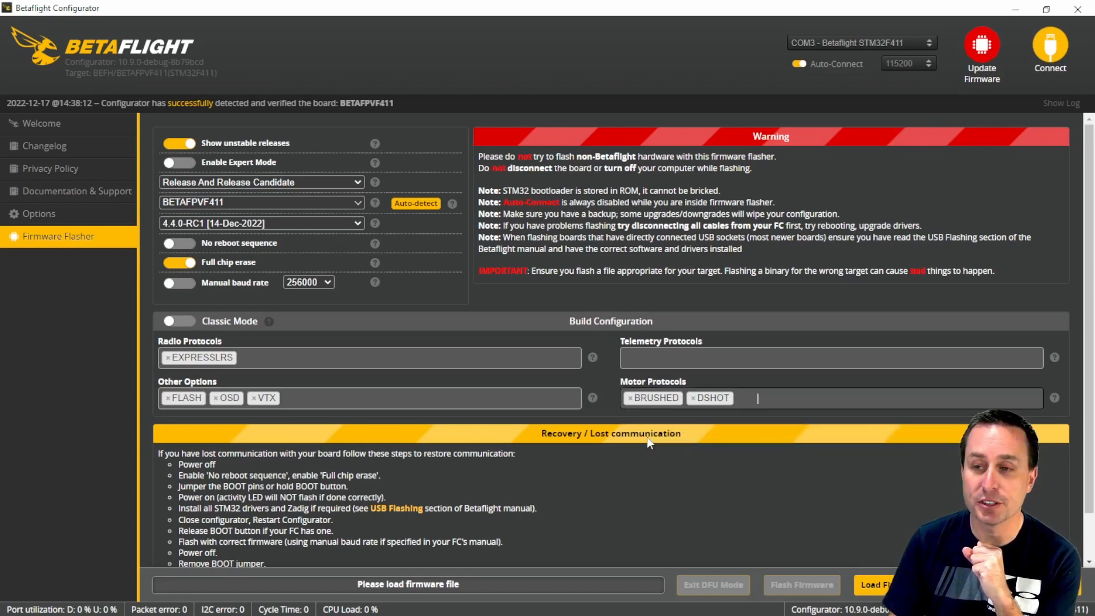
{"action": "left_click", "coordinate": [630, 399]}
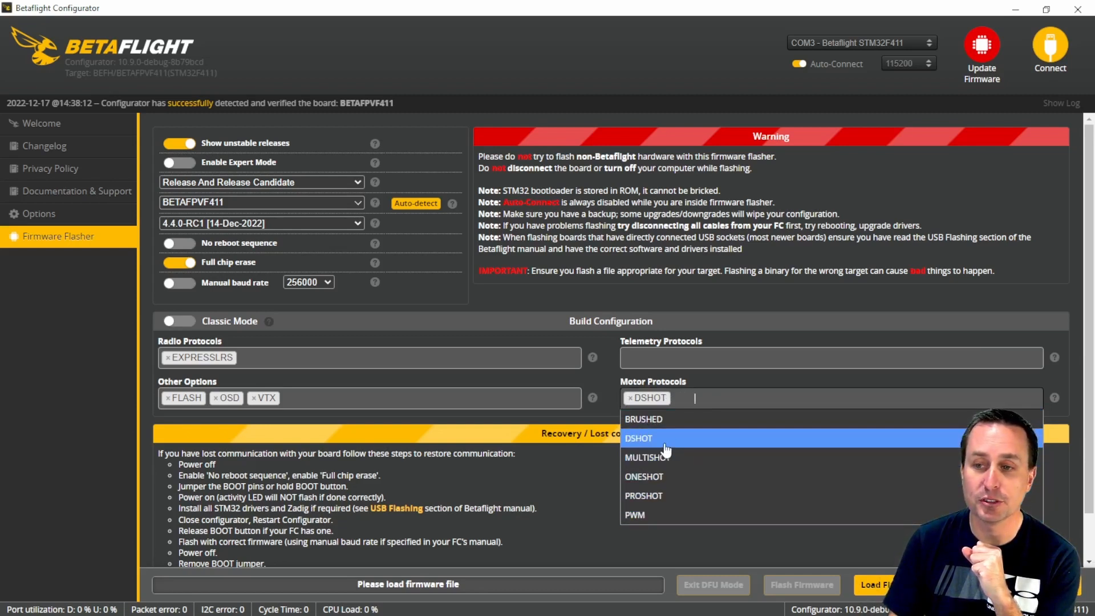
{"action": "key", "text": "Escape"}
{"action": "left_click", "coordinate": [680, 396]}
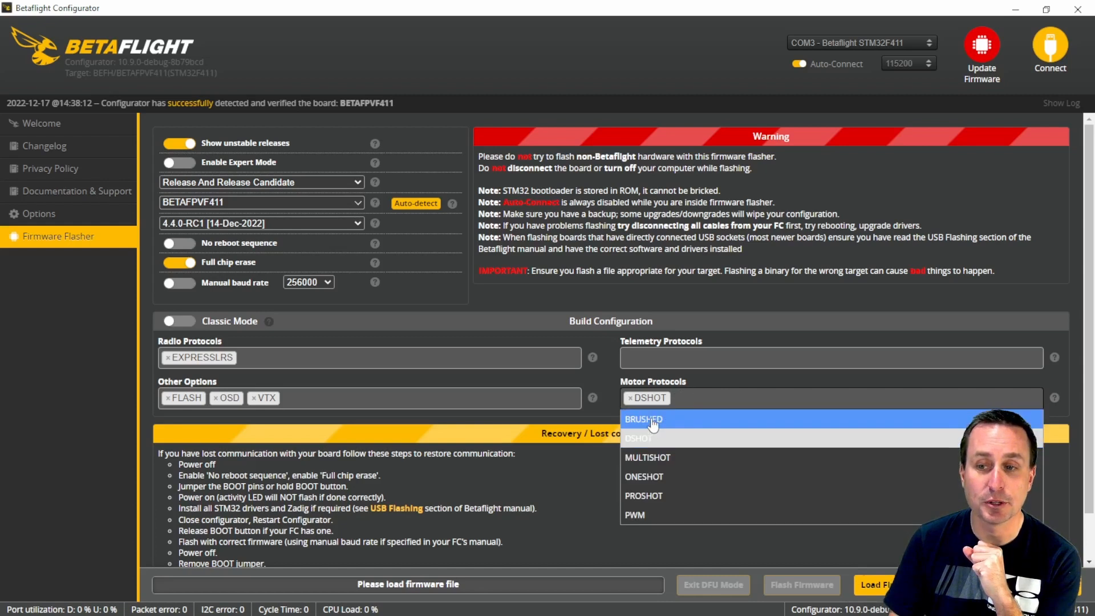
{"action": "left_click", "coordinate": [514, 421]}
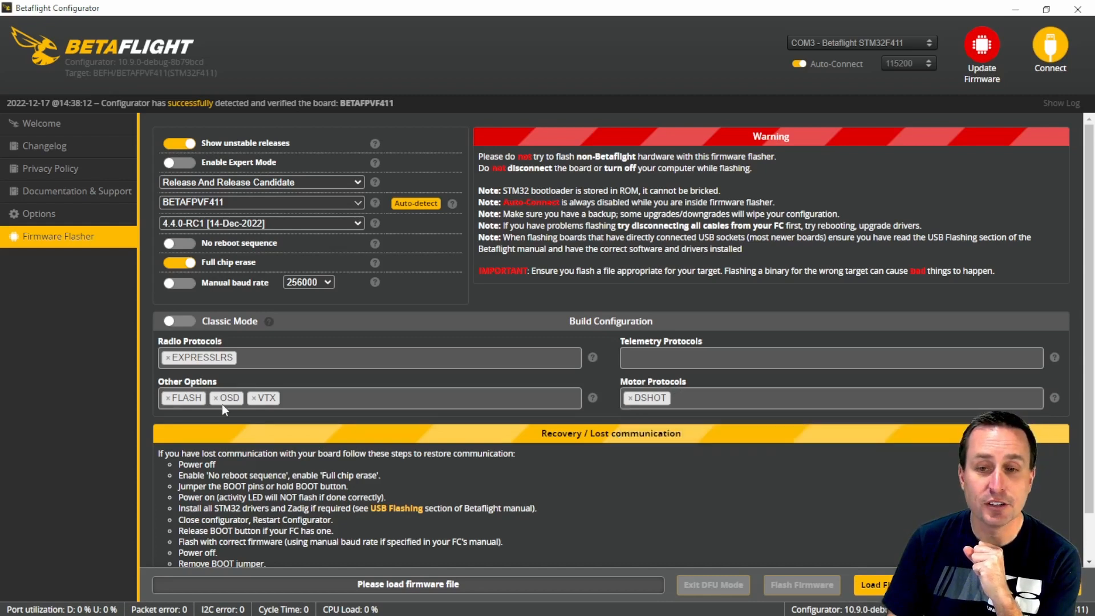
Step: Look through the full list of other options that can be included in the cloud build
{"action": "left_click", "coordinate": [368, 394]}
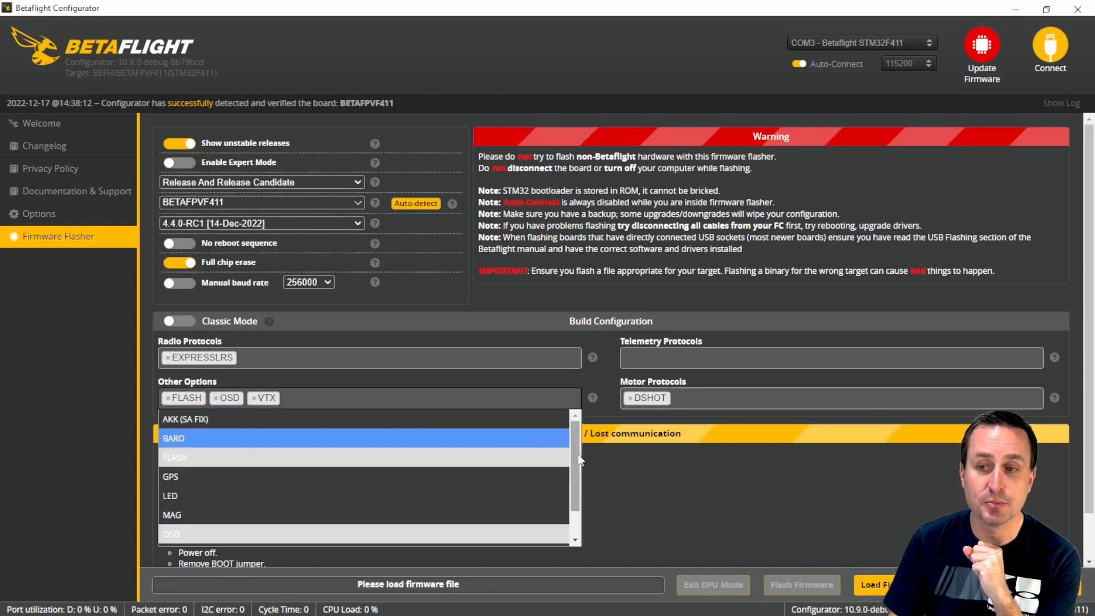
{"action": "mouse_move", "coordinate": [578, 454]}
{"action": "left_mouse_down"}
{"action": "mouse_move", "coordinate": [580, 491]}
{"action": "mouse_move", "coordinate": [582, 450]}
{"action": "left_mouse_up"}
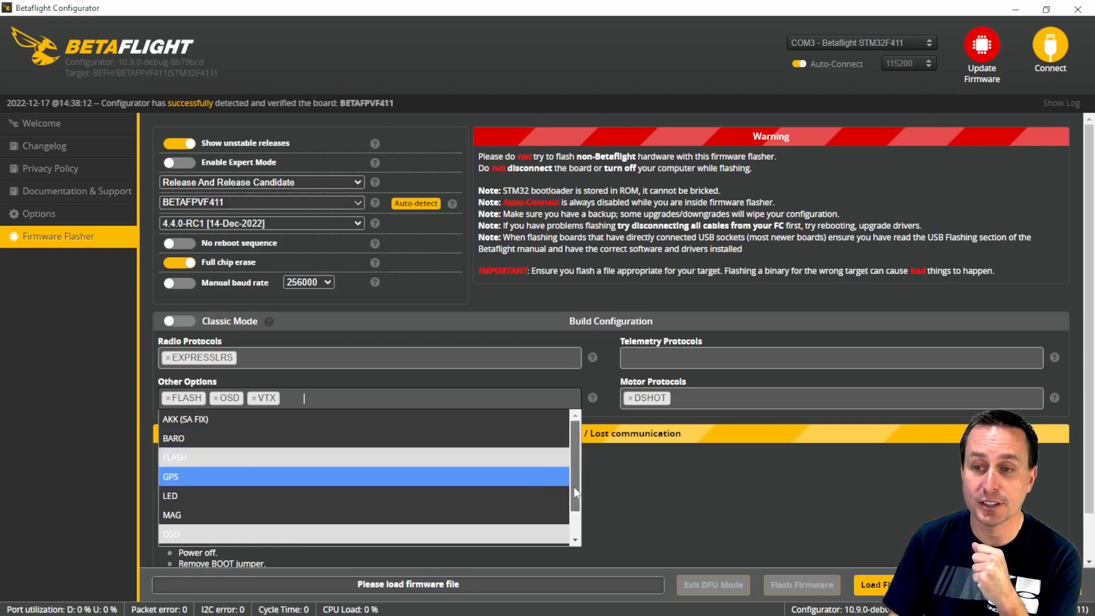
{"action": "scroll", "coordinate": [570, 488], "scroll_direction": "down", "scroll_amount": 1}
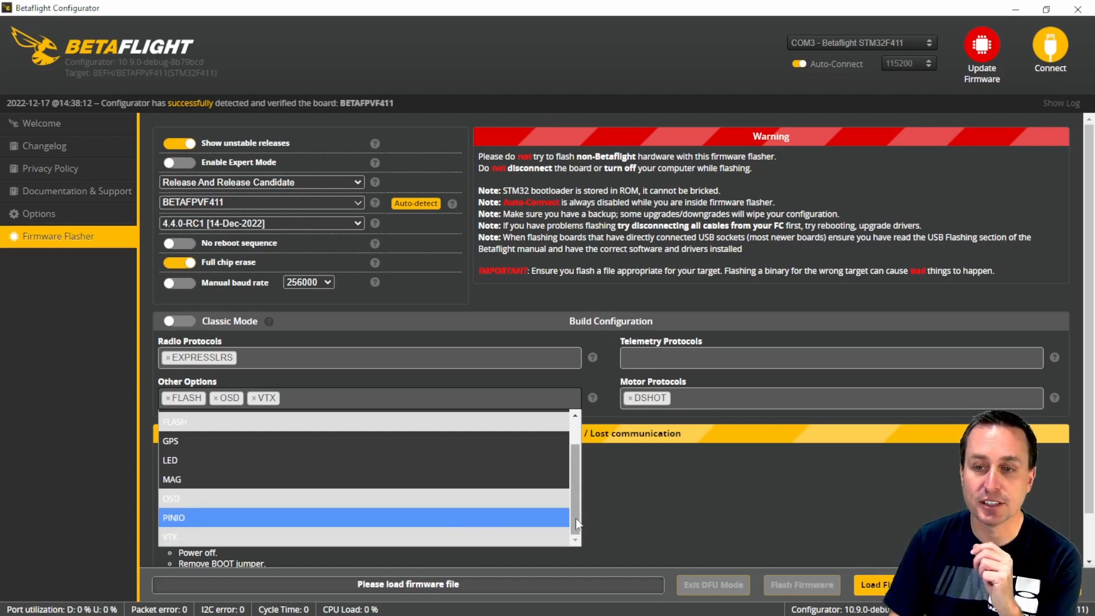
{"action": "left_click_drag", "start_coordinate": [576, 518], "coordinate": [578, 468]}
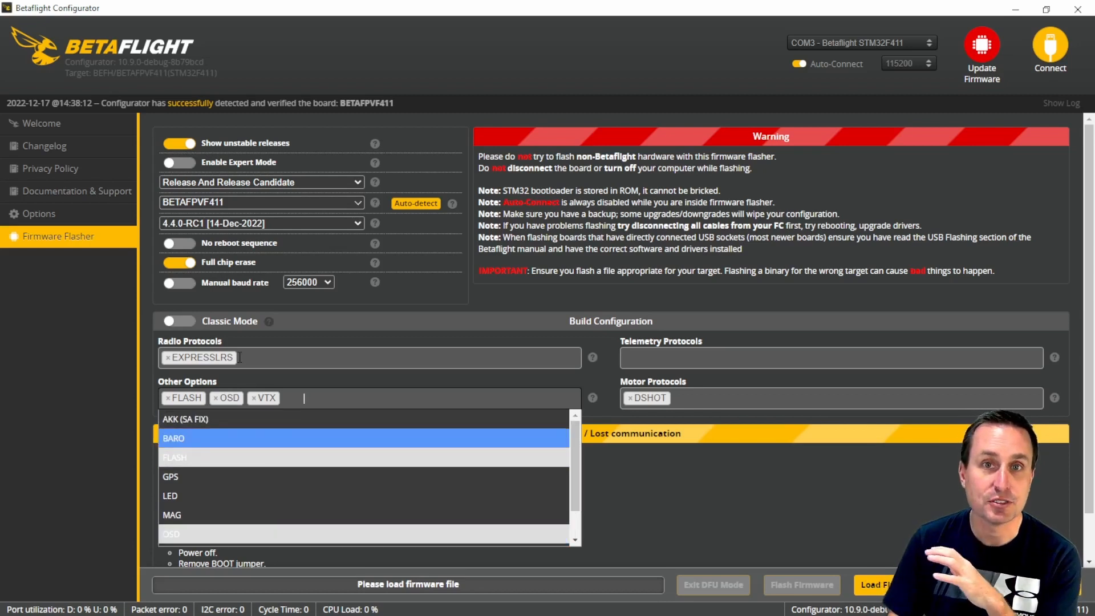
Step: Try Classic Mode for the firmware build, and switch back to the cloud build options
{"action": "left_click", "coordinate": [176, 325]}
{"action": "left_click", "coordinate": [172, 326]}
{"action": "left_click", "coordinate": [172, 324]}
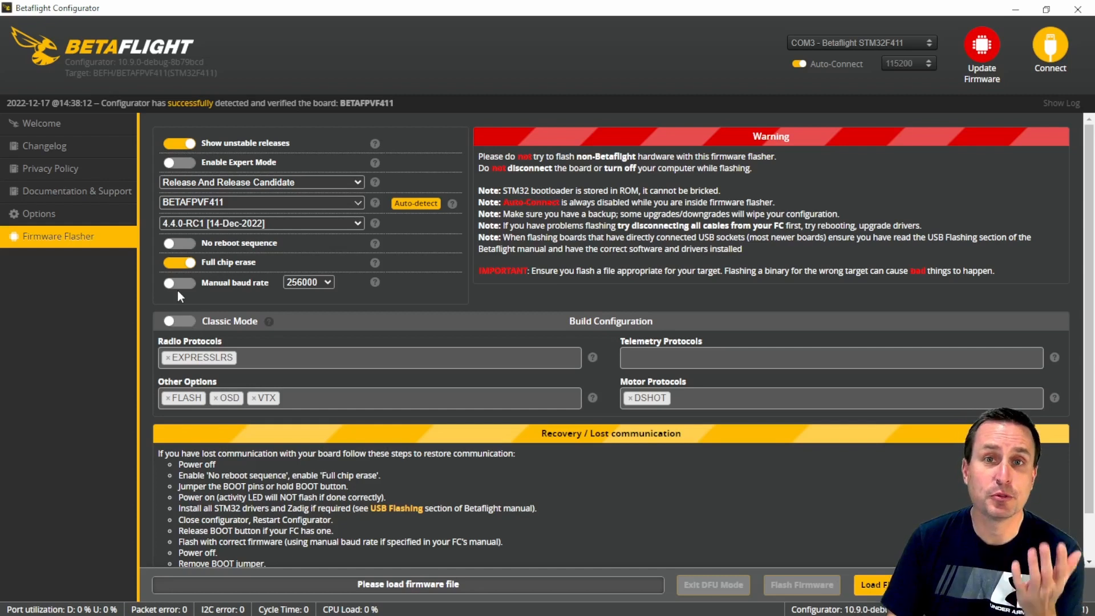
{"action": "left_click", "coordinate": [184, 322]}
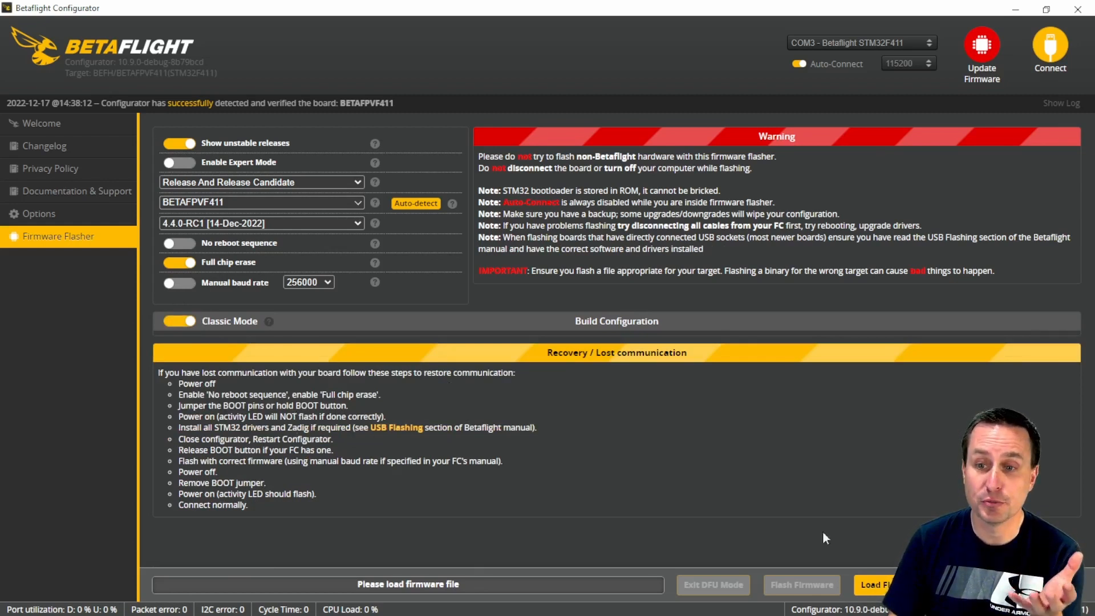
{"action": "left_click", "coordinate": [179, 321]}
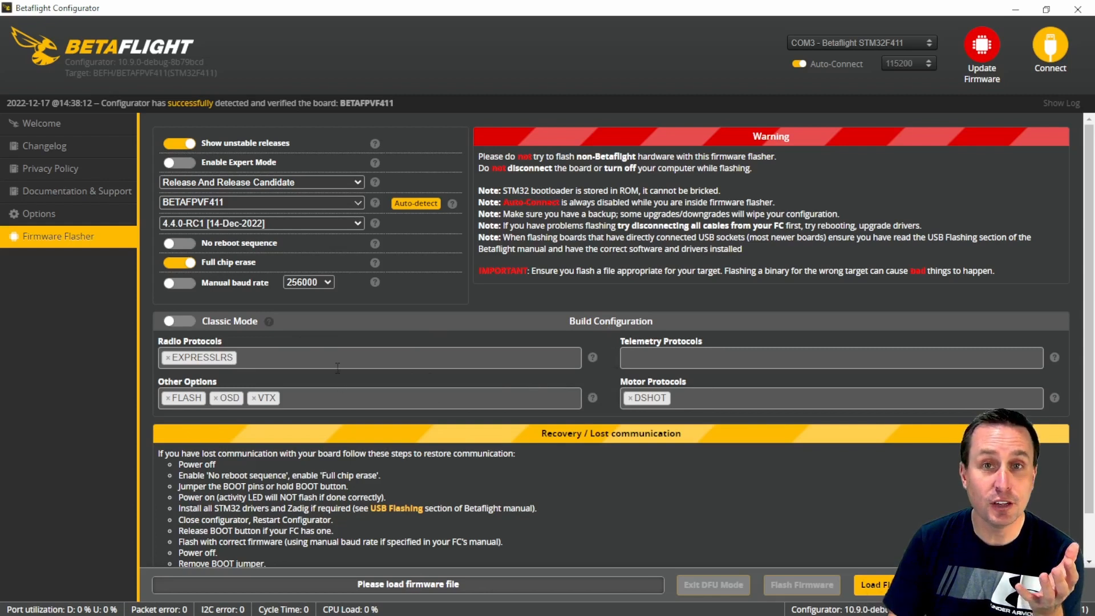
Step: Examine the other options and radio protocols offered in the build configuration, with EXPRESSLRS as the selected protocol
{"action": "left_click", "coordinate": [452, 404]}
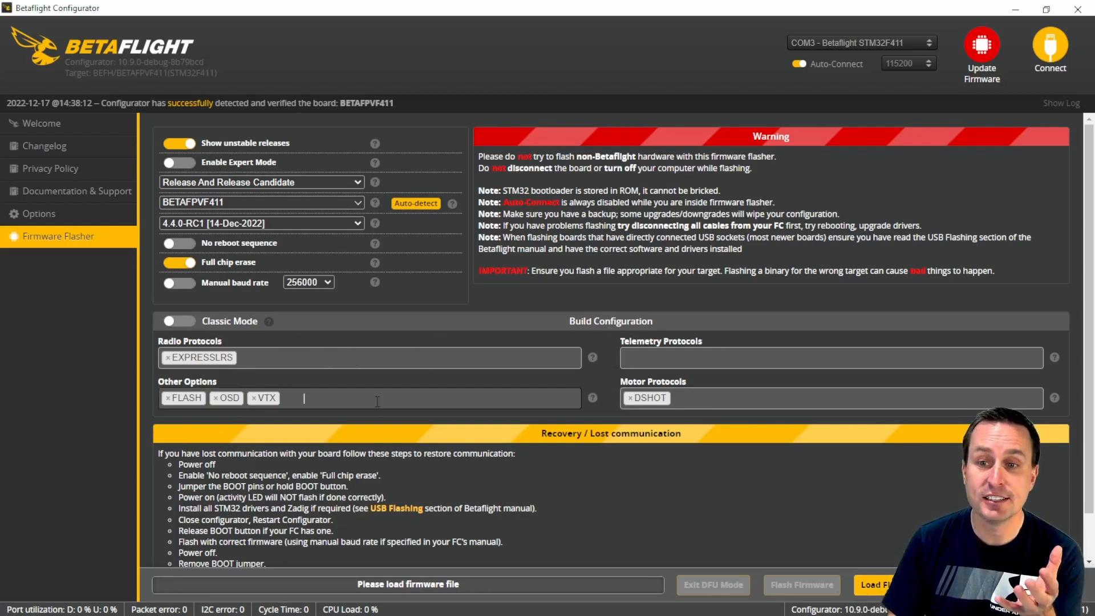
{"action": "left_click", "coordinate": [683, 537]}
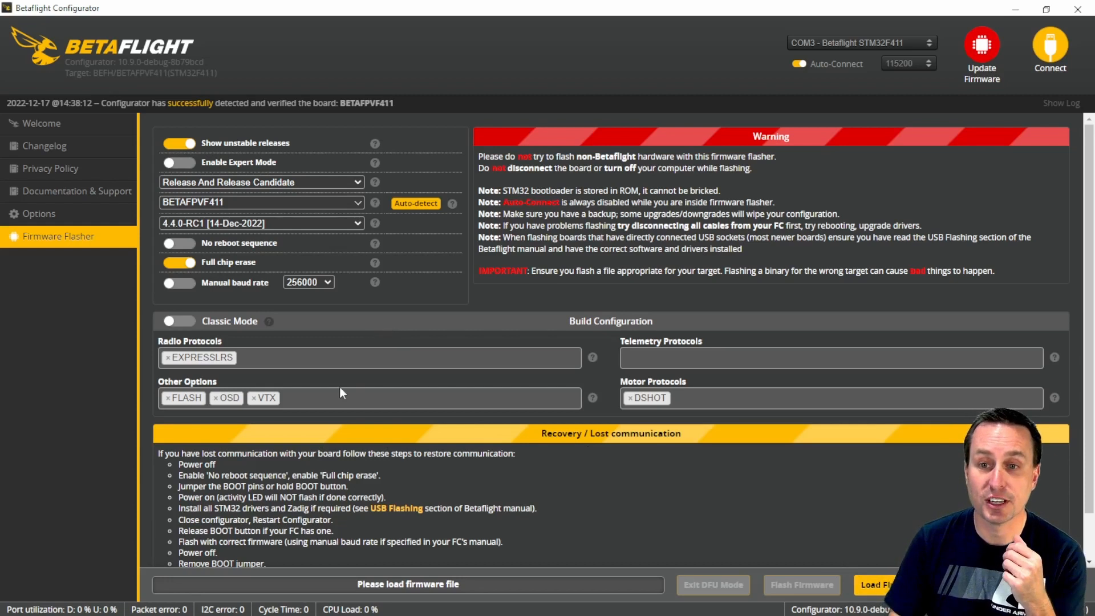
{"action": "left_click", "coordinate": [353, 355]}
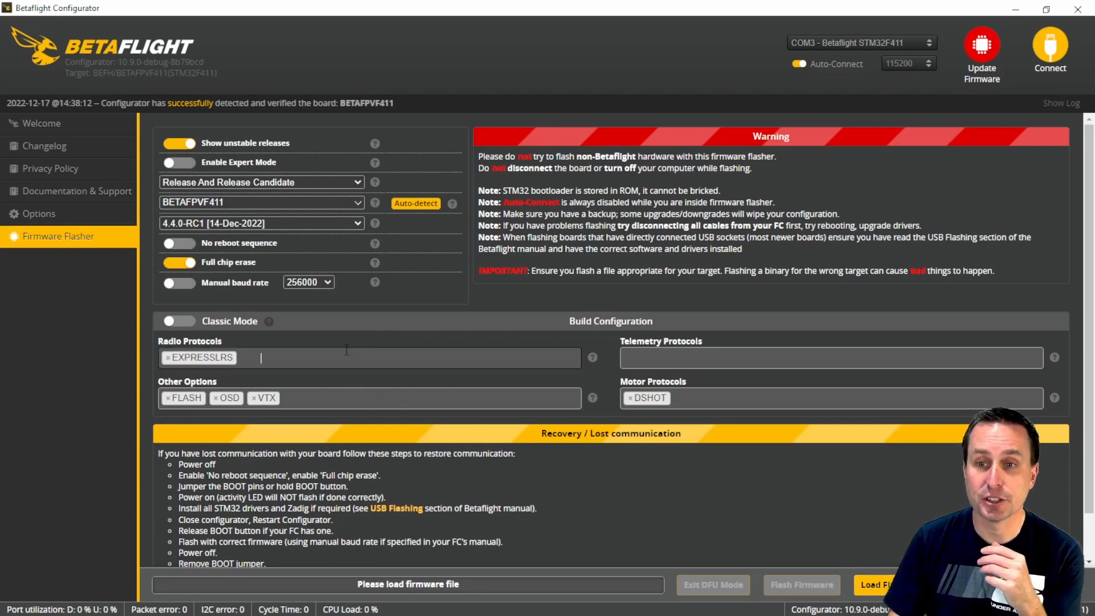
{"action": "left_click", "coordinate": [316, 333]}
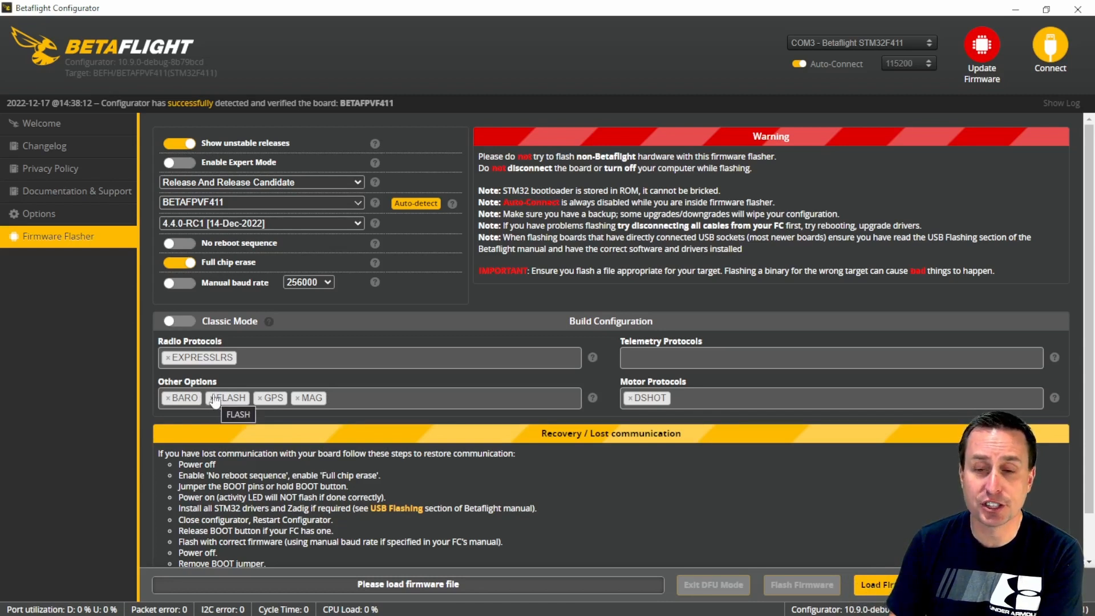
{"action": "left_click", "coordinate": [187, 323]}
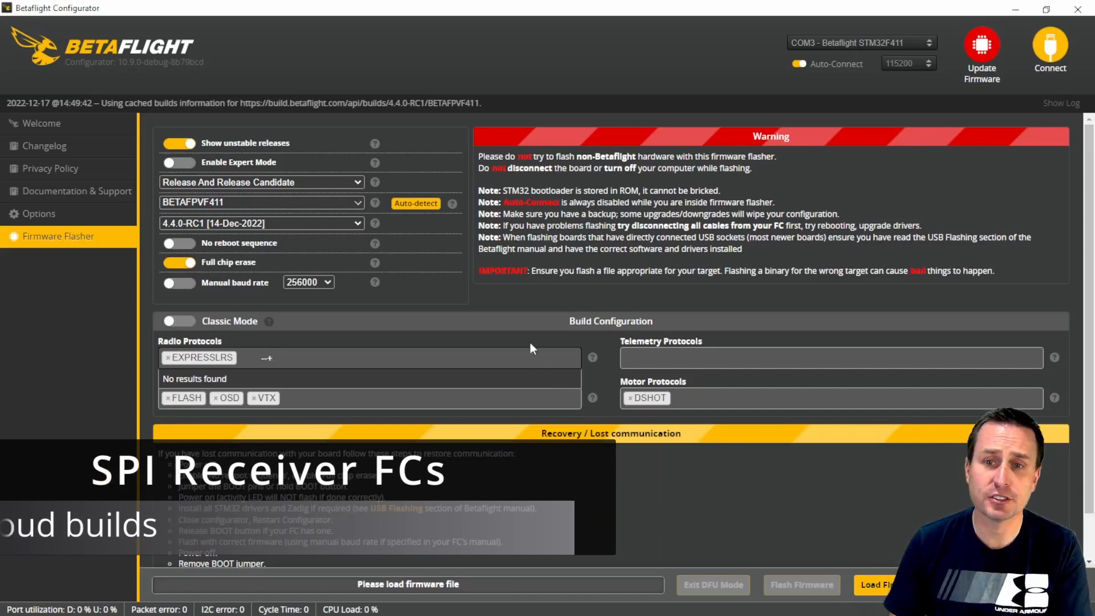
{"action": "left_click", "coordinate": [262, 359]}
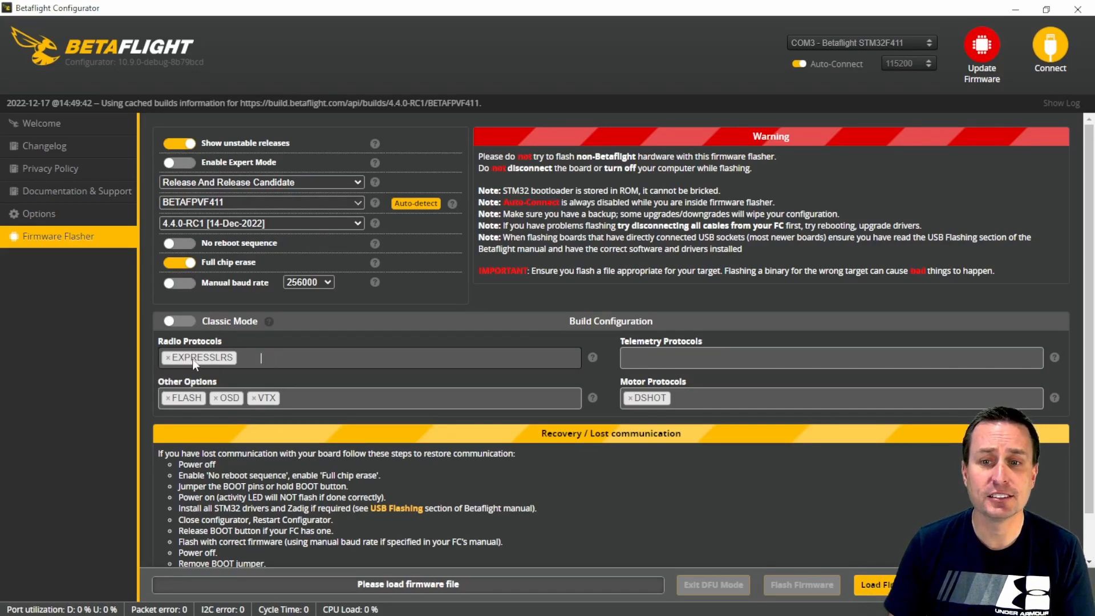
{"action": "left_click", "coordinate": [257, 361]}
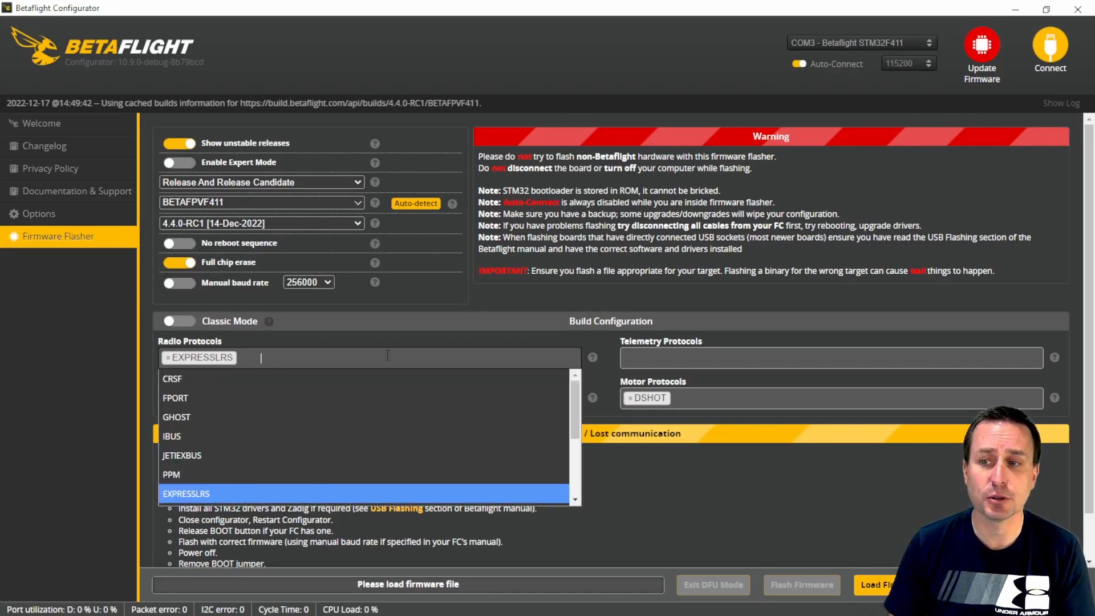
{"action": "left_click", "coordinate": [259, 361]}
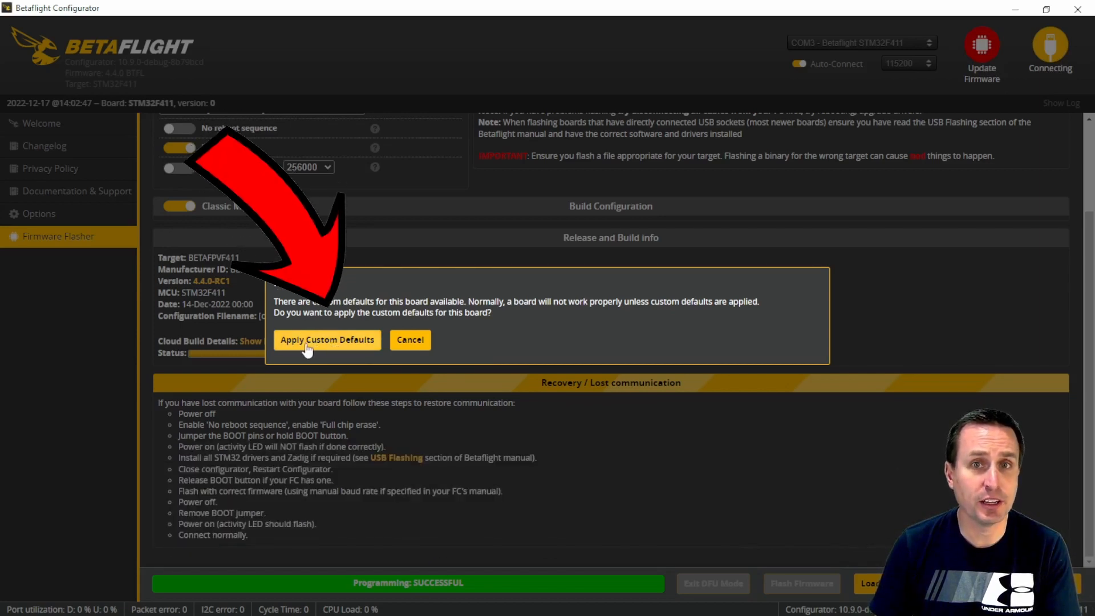
Step: Apply the custom defaults for the flashed board and calibrate its accelerometer
{"action": "left_click", "coordinate": [307, 342]}
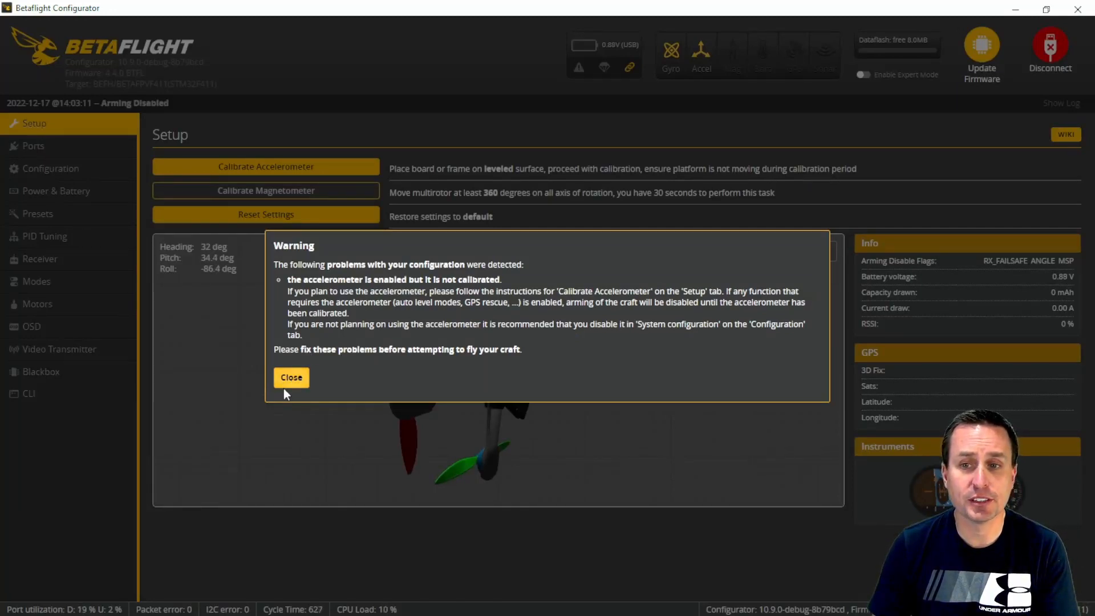
{"action": "left_click", "coordinate": [287, 382]}
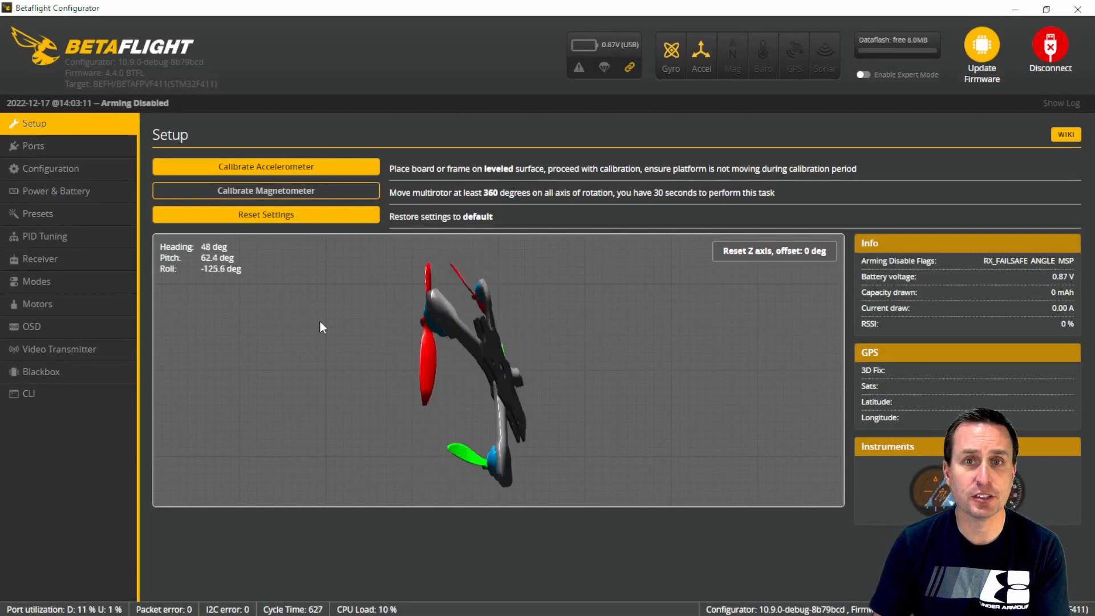
{"action": "left_click", "coordinate": [256, 167]}
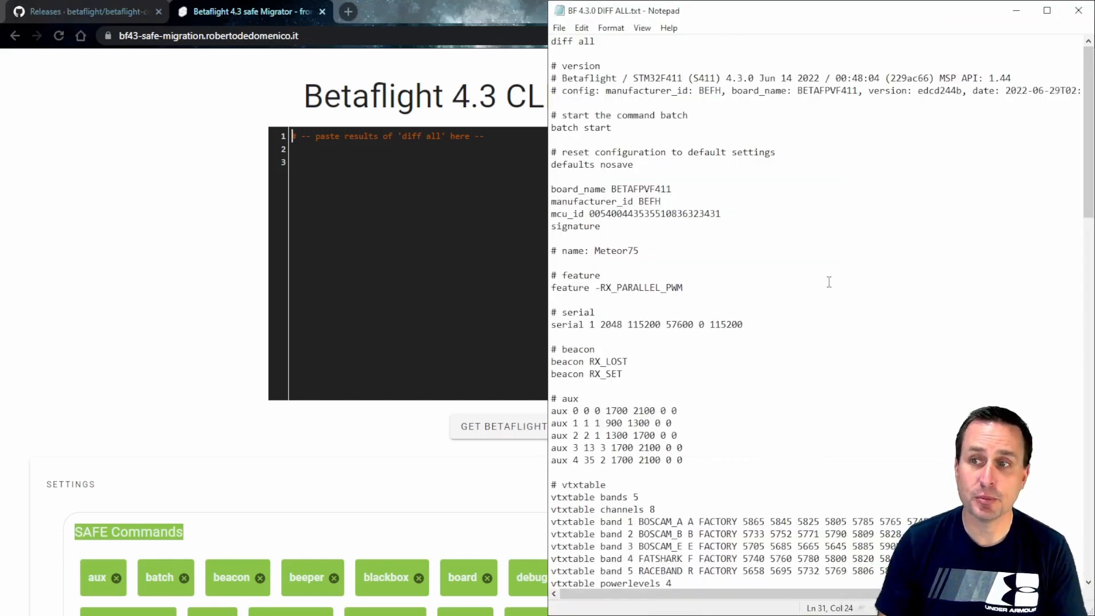
Step: Copy the entire contents of BF 4.3.0 DIFF ALL.txt into the Betaflight 4.3 CLI Migrator's editor in the browser
{"action": "left_click", "coordinate": [719, 213]}
{"action": "key", "text": "ctrl+a"}
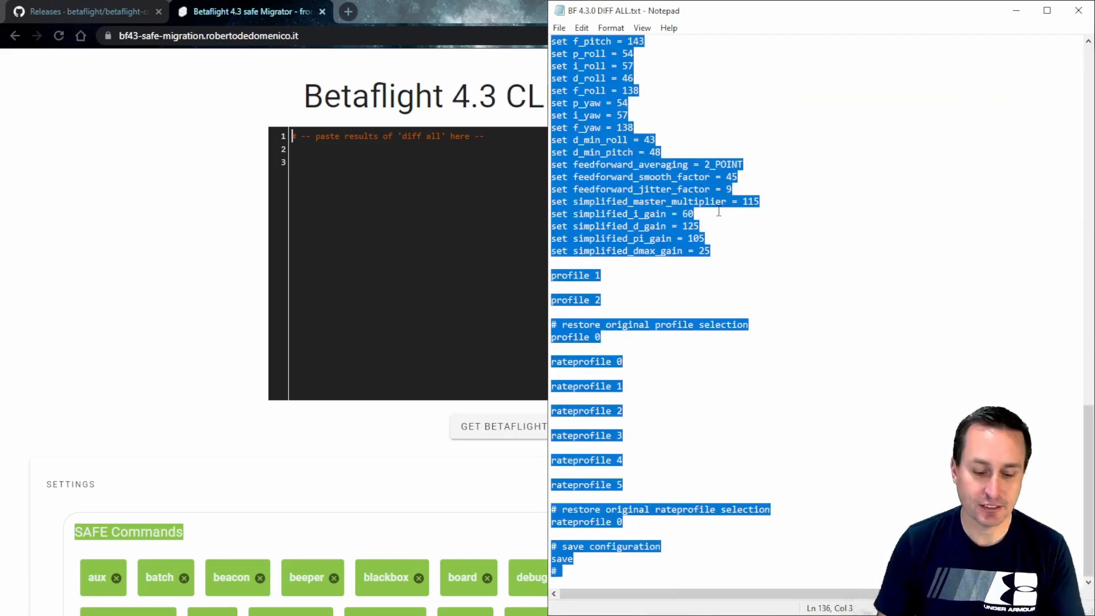
{"action": "left_click", "coordinate": [162, 320]}
{"action": "left_click", "coordinate": [428, 273]}
{"action": "right_click", "coordinate": [413, 256]}
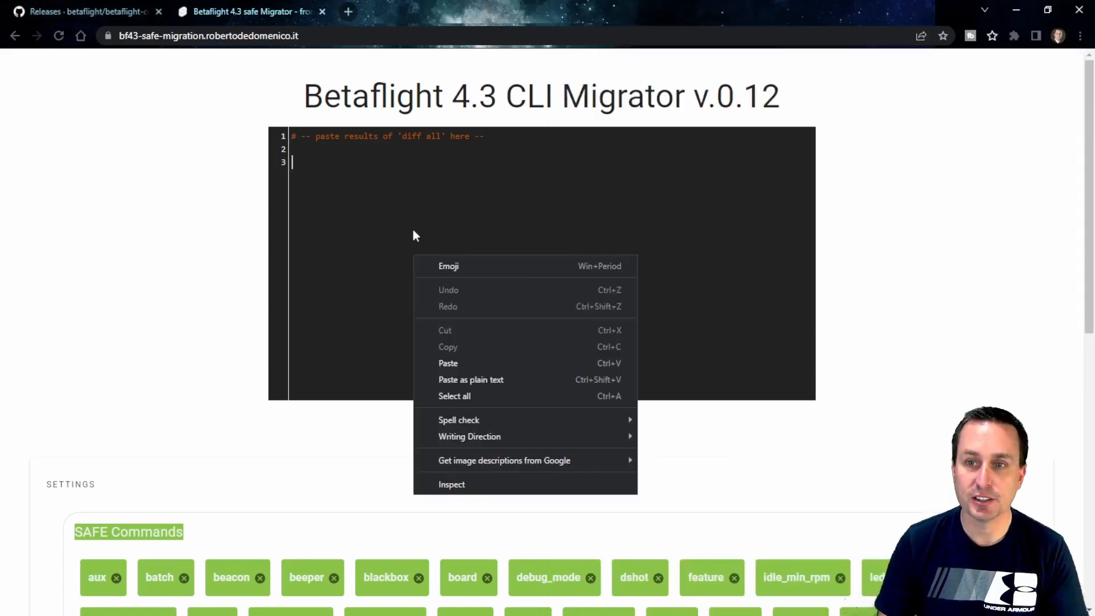
{"action": "left_click", "coordinate": [336, 167]}
{"action": "right_click", "coordinate": [329, 152]}
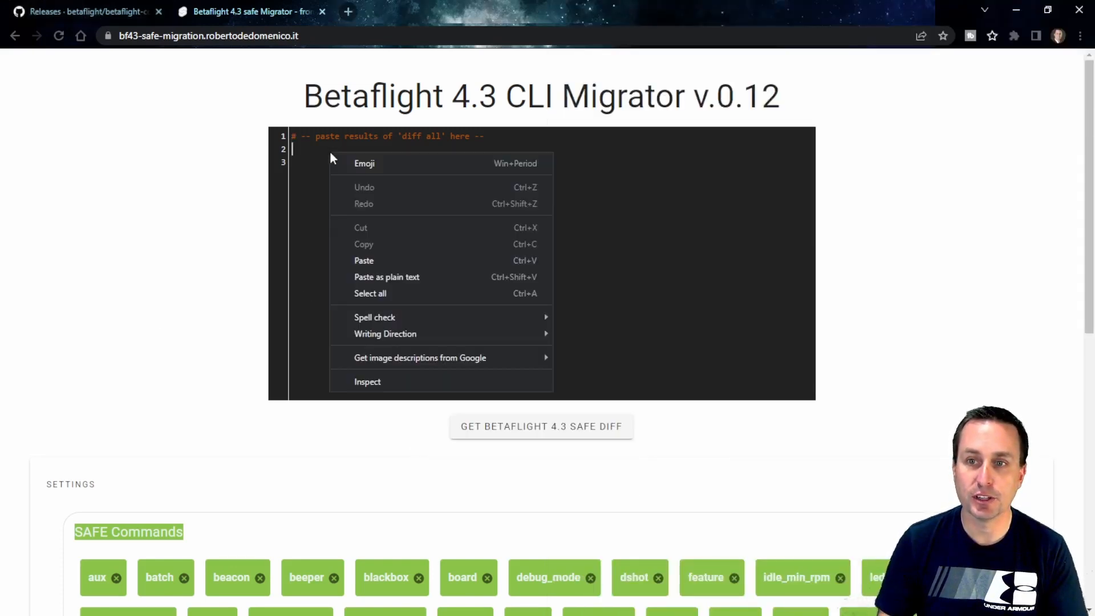
{"action": "left_click", "coordinate": [376, 262]}
Step: Review the migrator's safe and unsafe command lists, and generate the Betaflight 4.3 safe diff
{"action": "scroll", "coordinate": [399, 302], "scroll_direction": "down", "scroll_amount": 6}
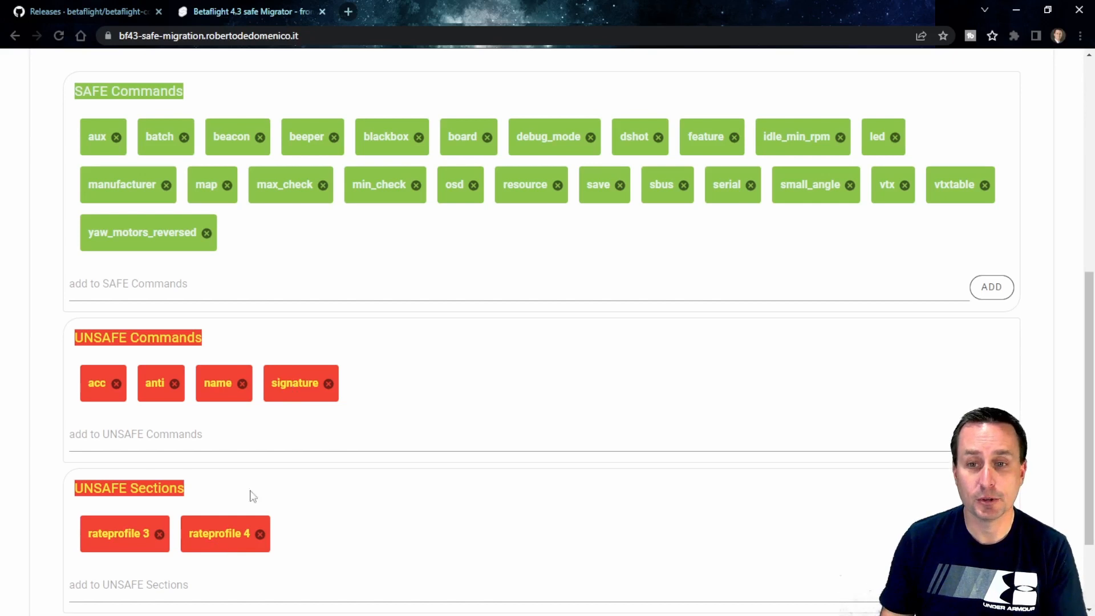
{"action": "scroll", "coordinate": [517, 255], "scroll_direction": "up", "scroll_amount": 8}
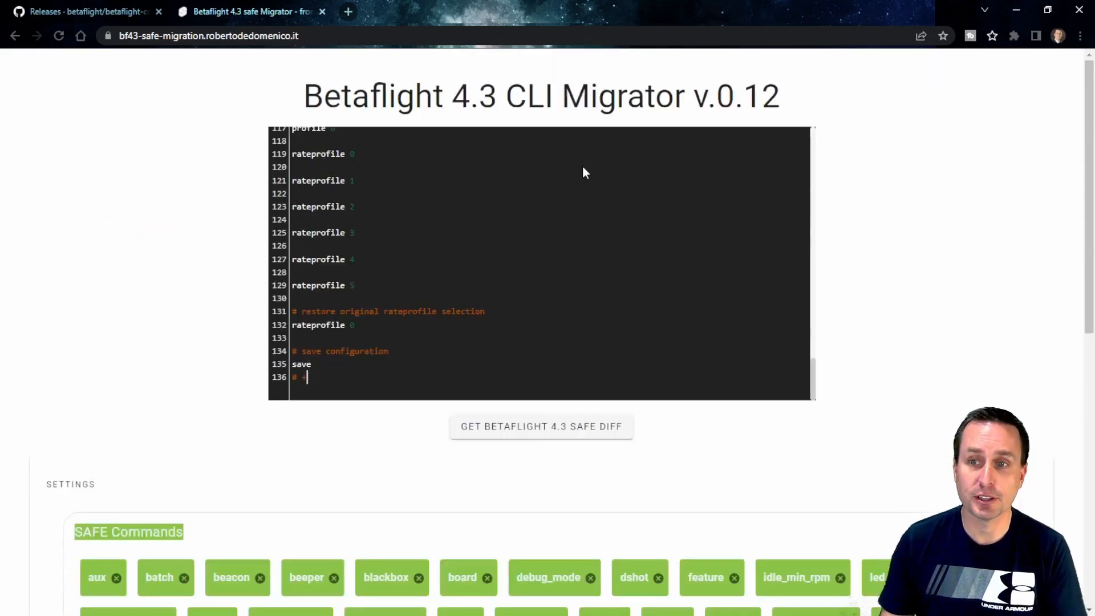
{"action": "left_click", "coordinate": [532, 428]}
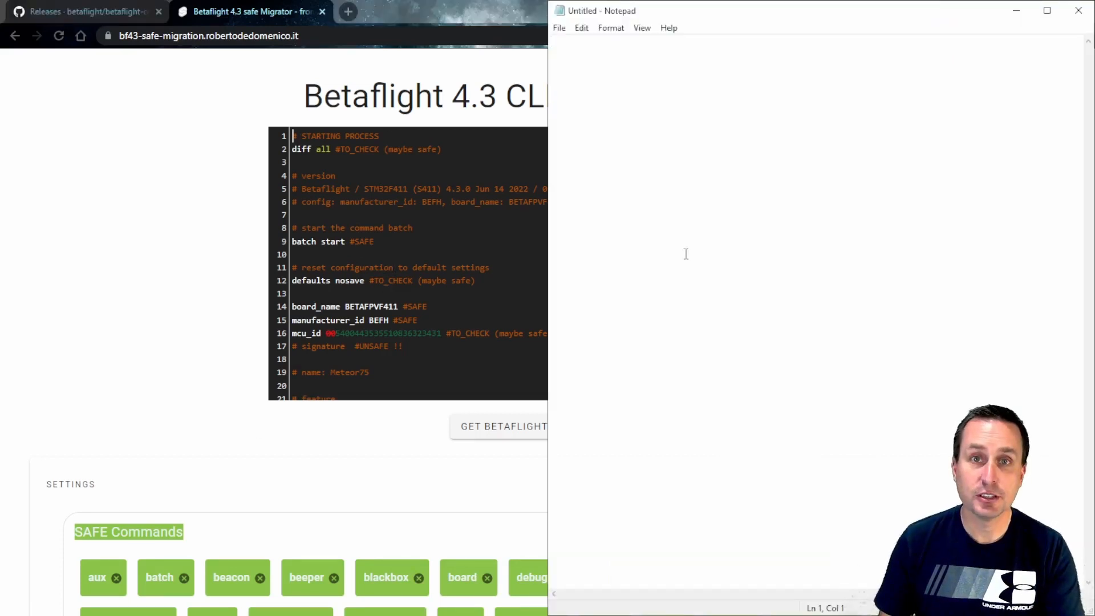
Step: Paste the migrated safe diff into an empty Notepad document and save it as a file
{"action": "key", "text": "ctrl+v"}
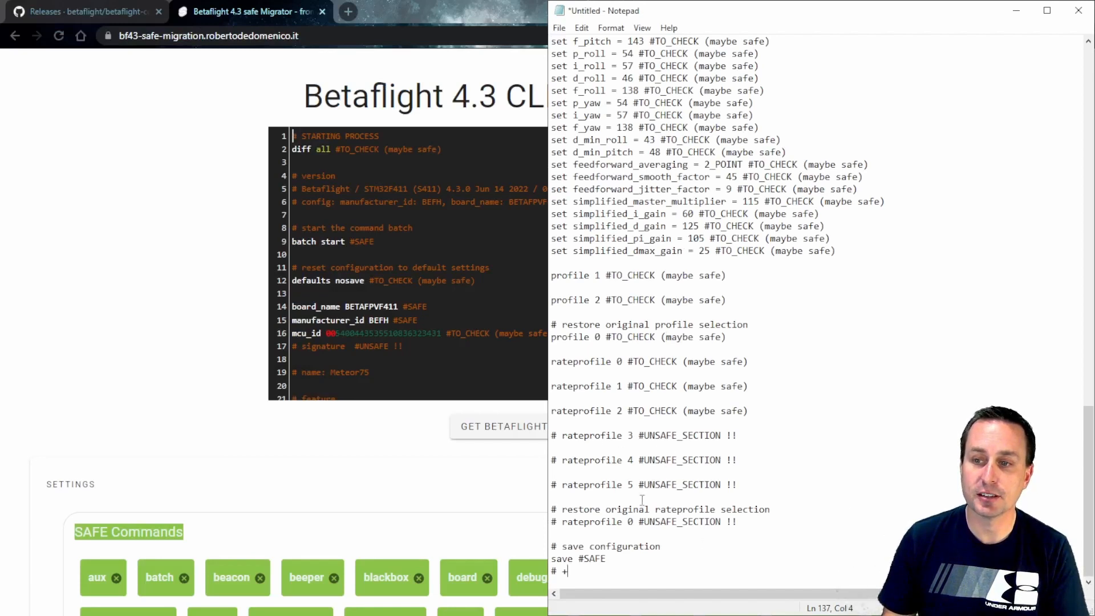
{"action": "left_click", "coordinate": [560, 28]}
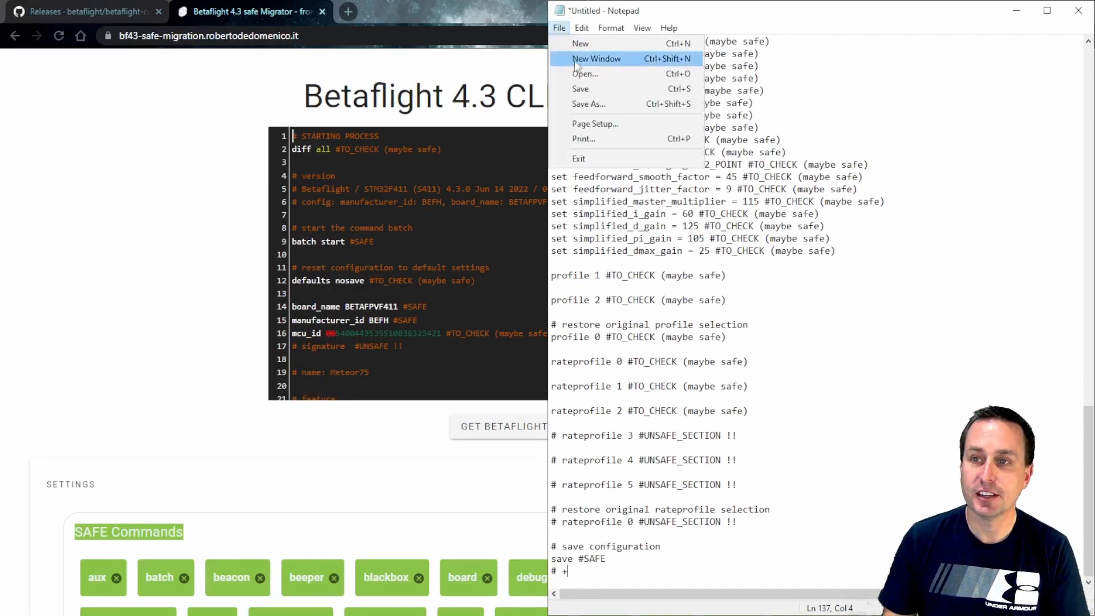
{"action": "left_click", "coordinate": [585, 88]}
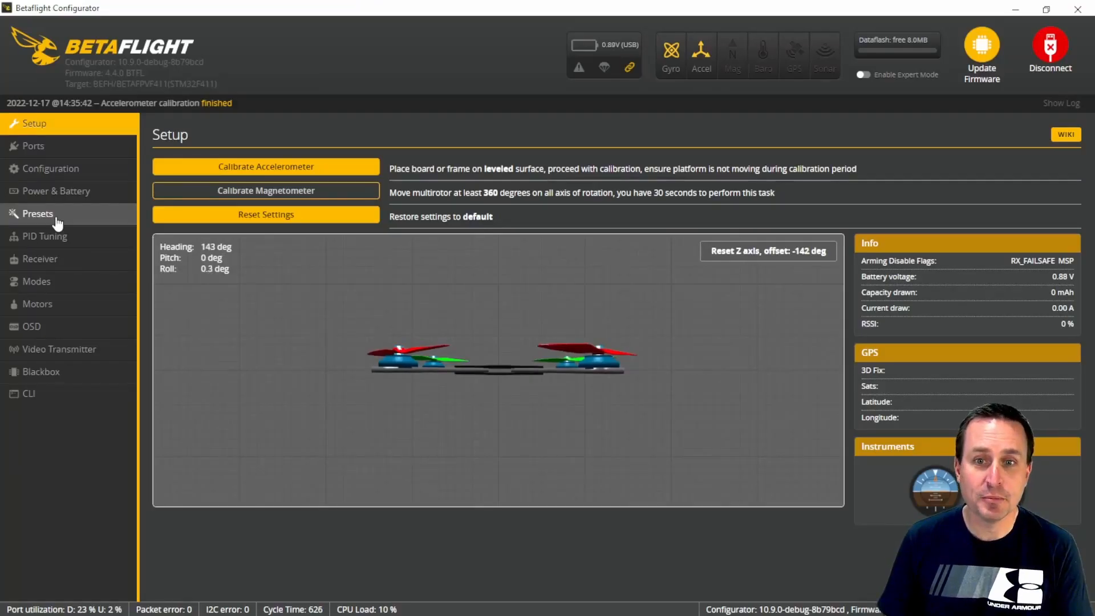
Step: Switch to Betaflight Configurator and open the presets page for loading a backup
{"action": "left_click", "coordinate": [57, 215]}
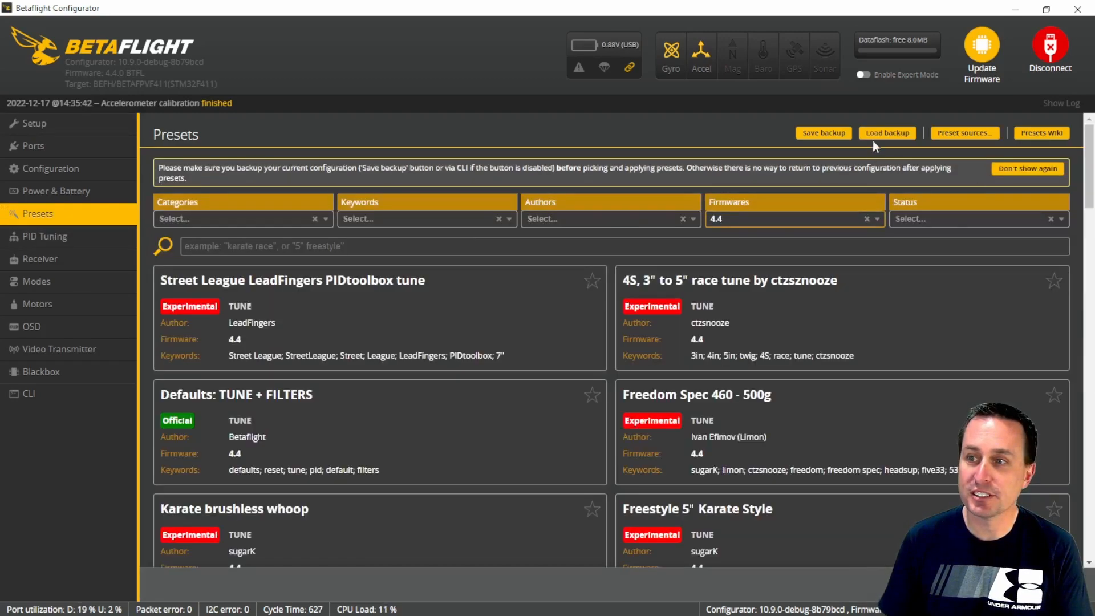